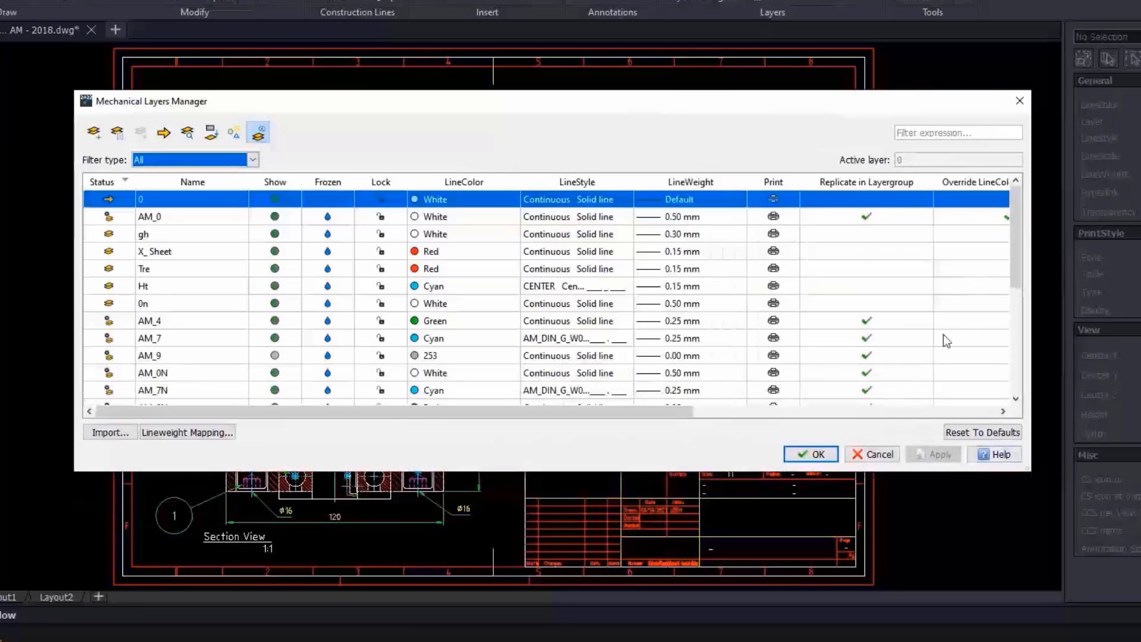
Close the Mechanical Layers Manager and bring up the Layergroup Manager from the Layers list.
mouse_move(1022, 223)
mouse_down()
mouse_move(1022, 350)
mouse_move(1027, 213)
mouse_up()
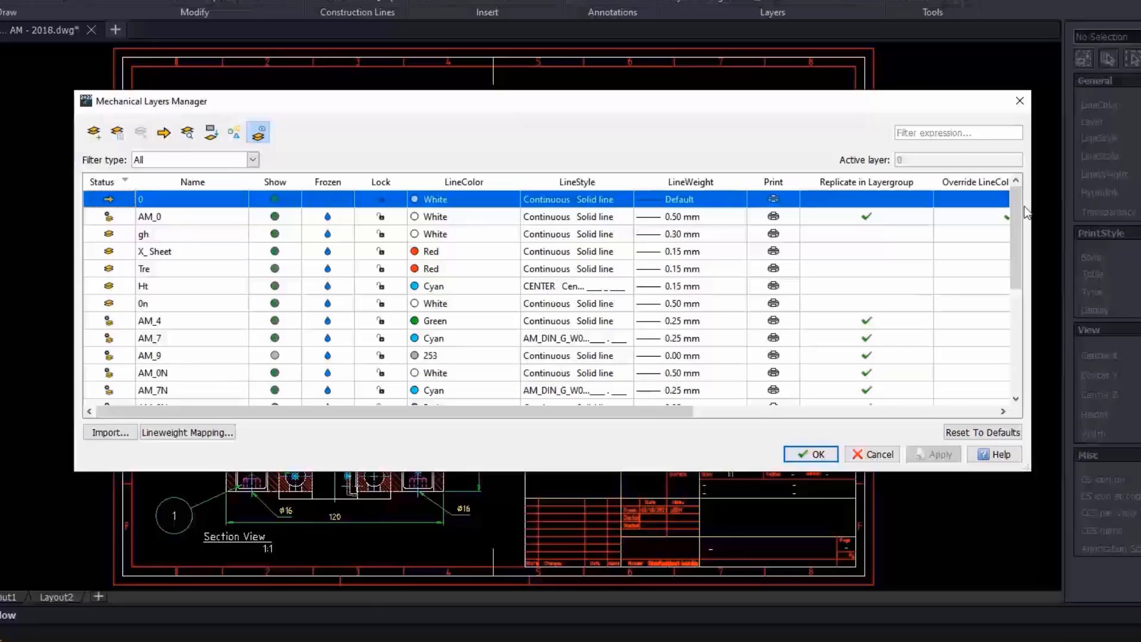
click(1021, 101)
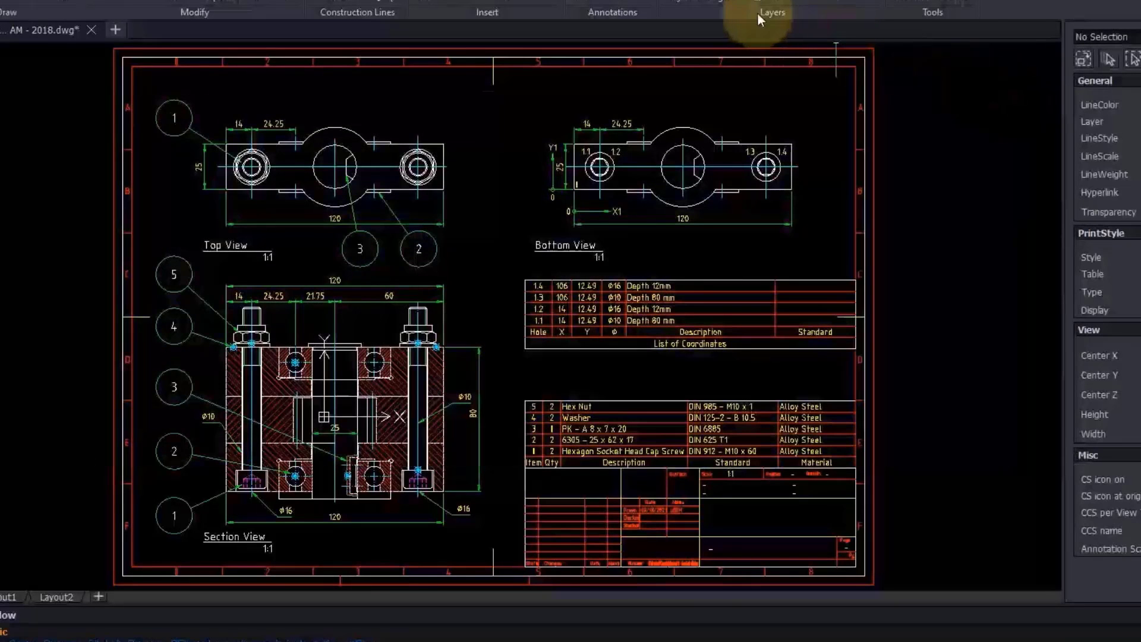
click(733, 6)
click(730, 29)
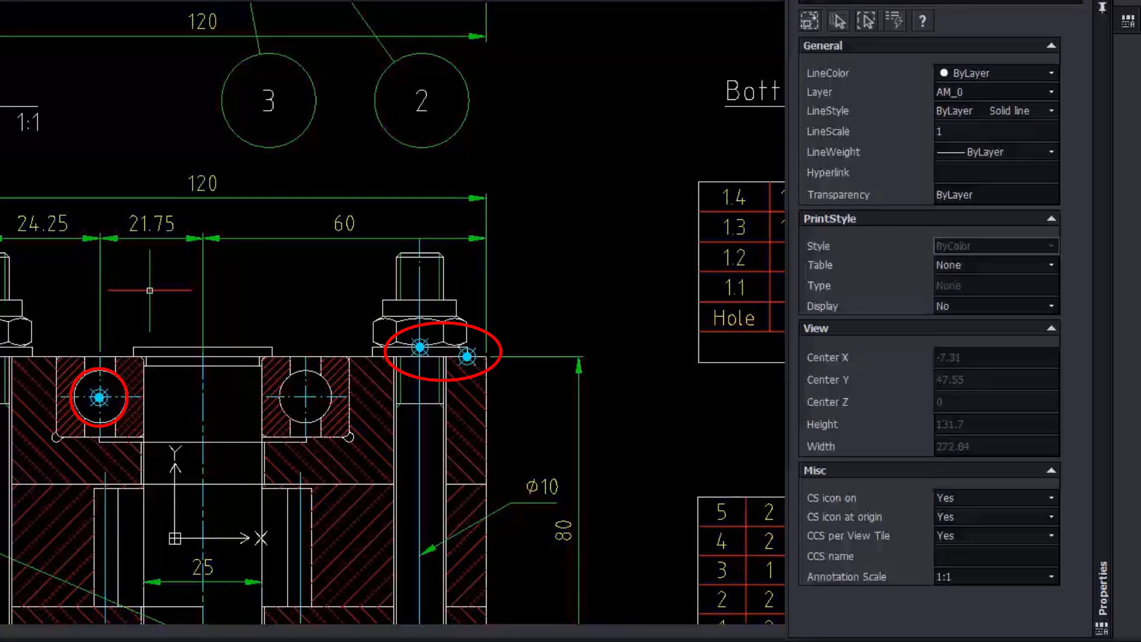
Add a Vendor property to the ball bearing's part reference and set it to Schweizer GmbH.
double_click(99, 397)
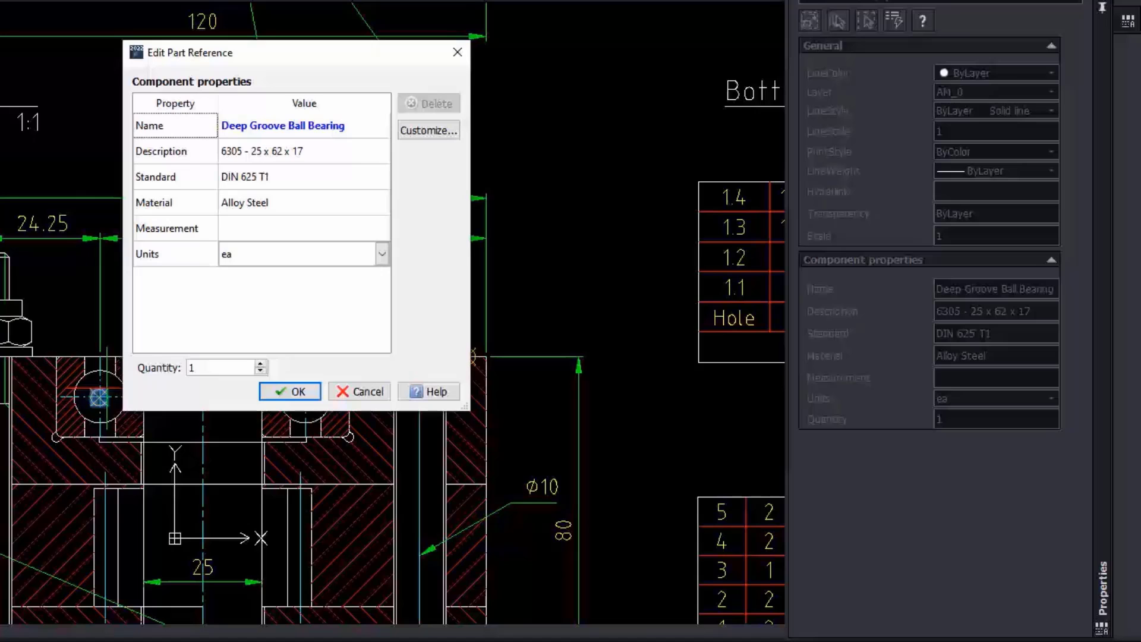
click(436, 136)
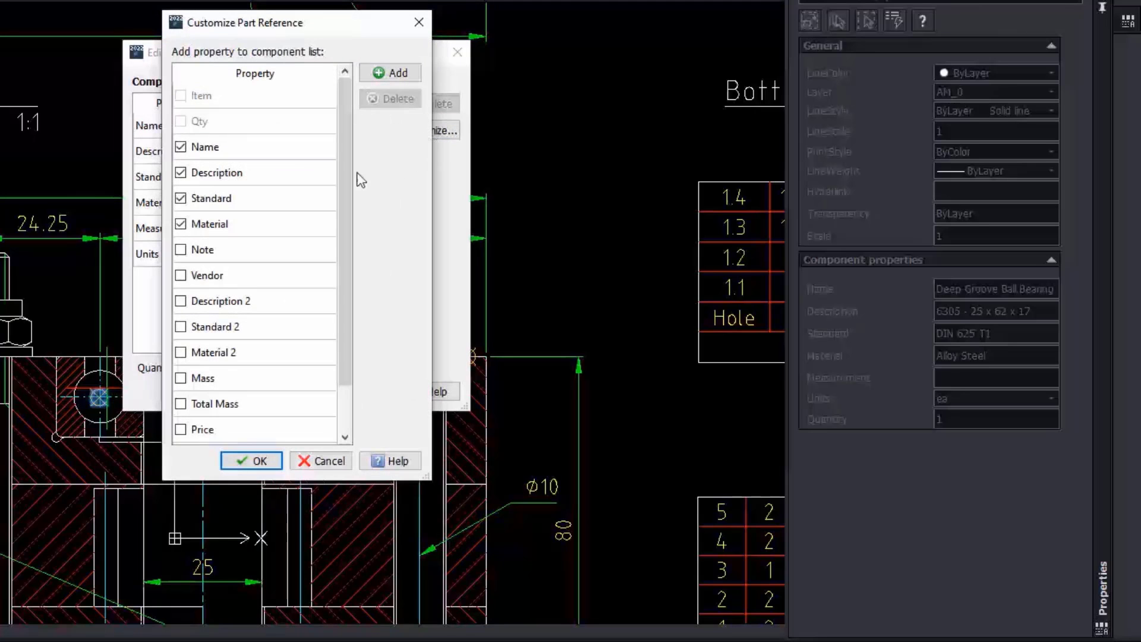
click(254, 461)
click(284, 283)
text(Schweizer GmbH)
Remove the '6305 - ' prefix so the bearing description reads 25 x 62 x 17.
click(258, 149)
click(250, 150)
drag(250, 150, 230, 152)
key(Delete)
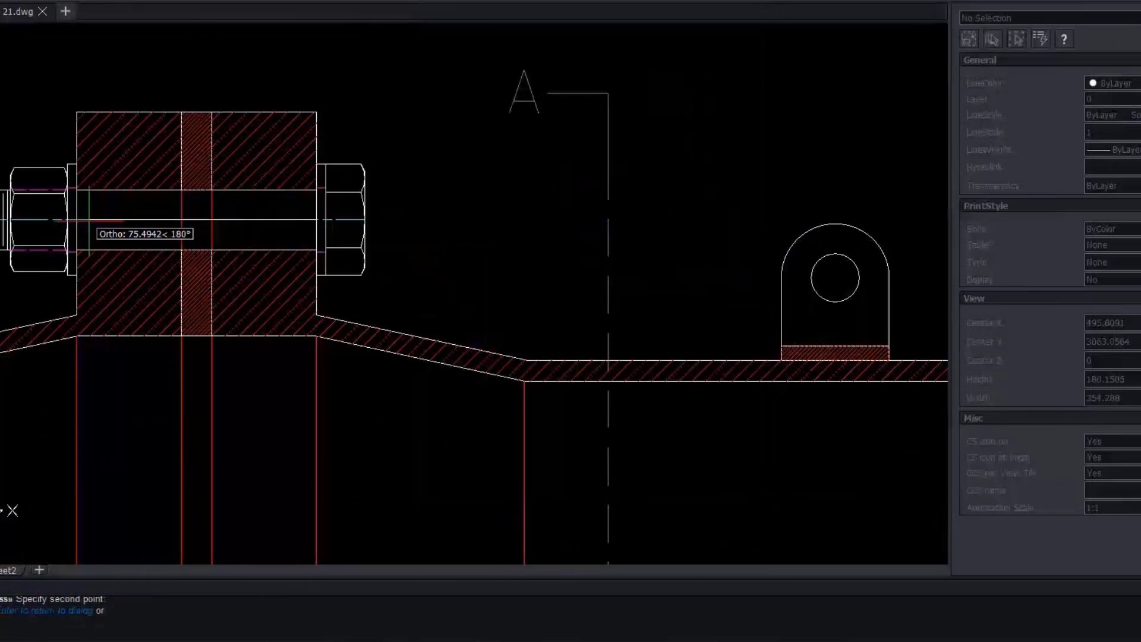
Insert a screw connection across the handrail's upper flange.
click(77, 220)
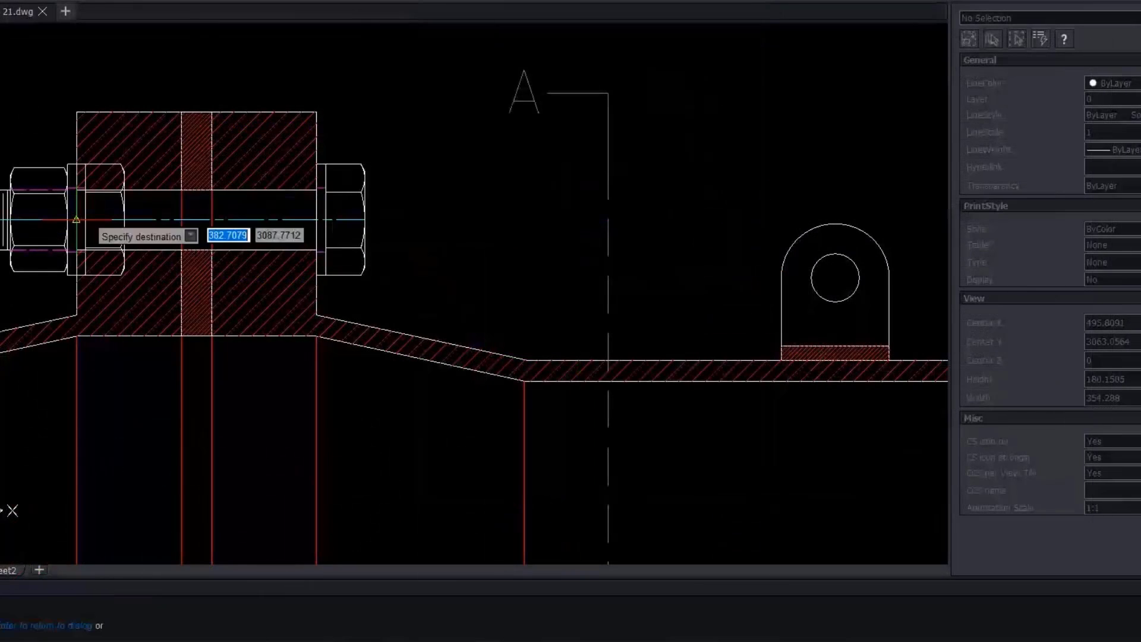
click(77, 220)
click(675, 492)
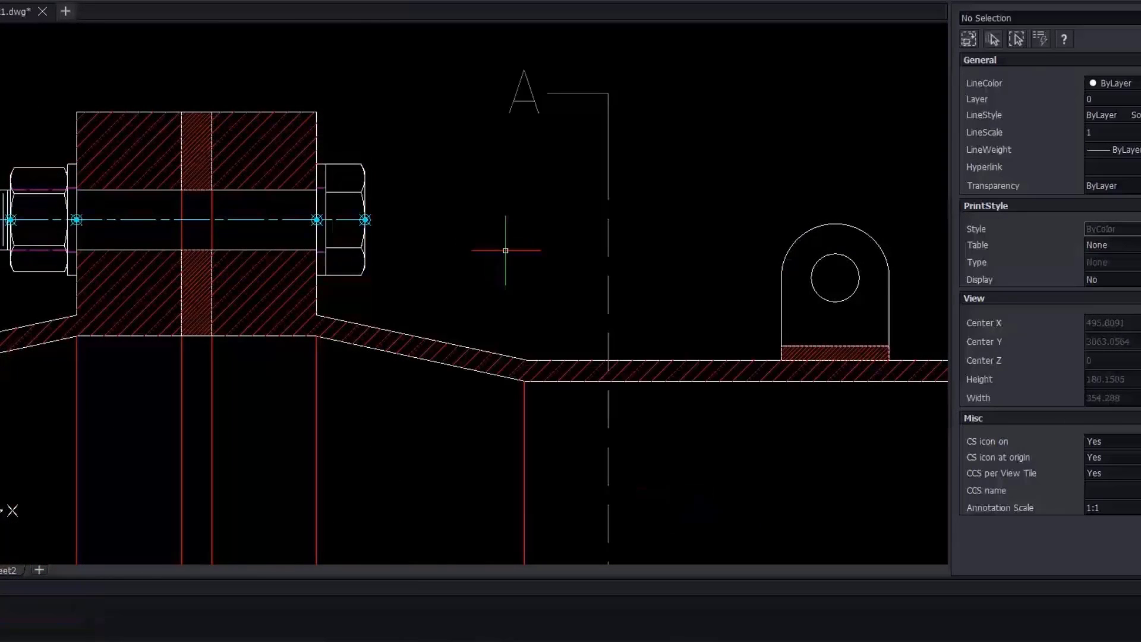
scroll(491, 247, down, 4)
middle_drag(523, 353, 532, 267)
Mirror the bolt about the centreline onto the lower flange, keeping the original.
text(mi)
key(Return)
click(405, 135)
key(Return)
click(761, 289)
click(793, 293)
key(Return)
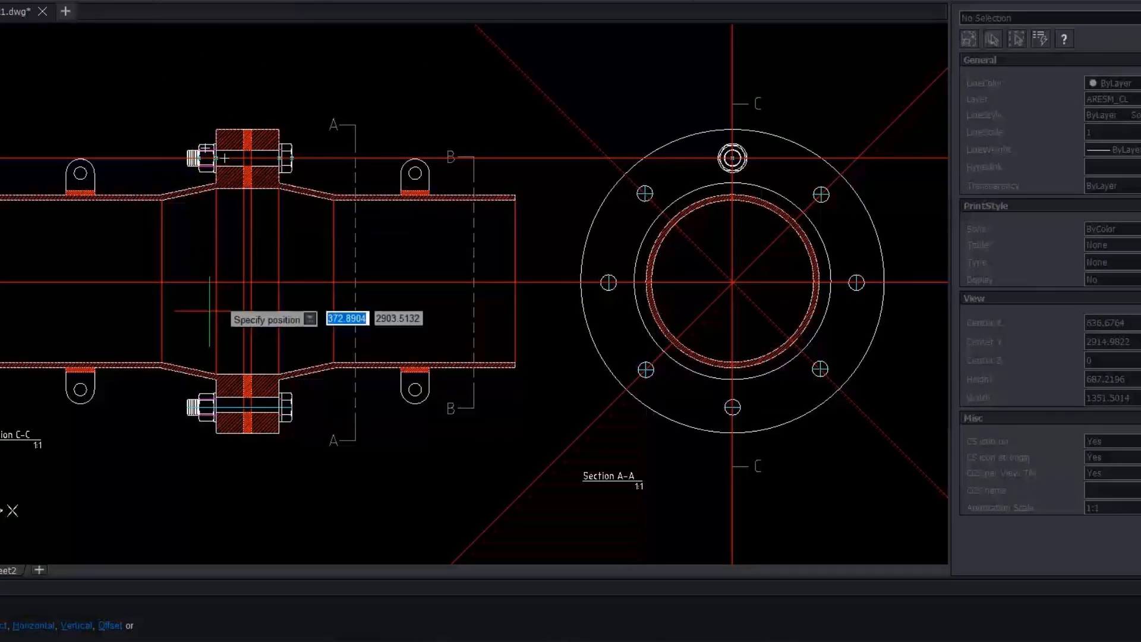
Draw a construction line through the lower bolt axis and check its layer.
click(244, 407)
click(556, 409)
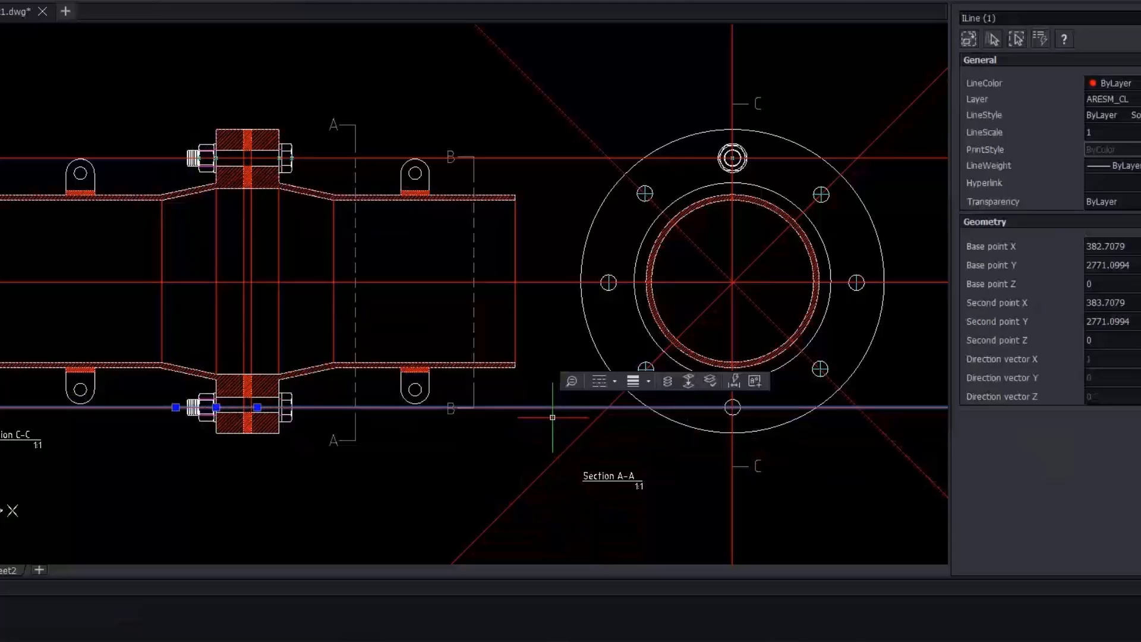
click(731, 2)
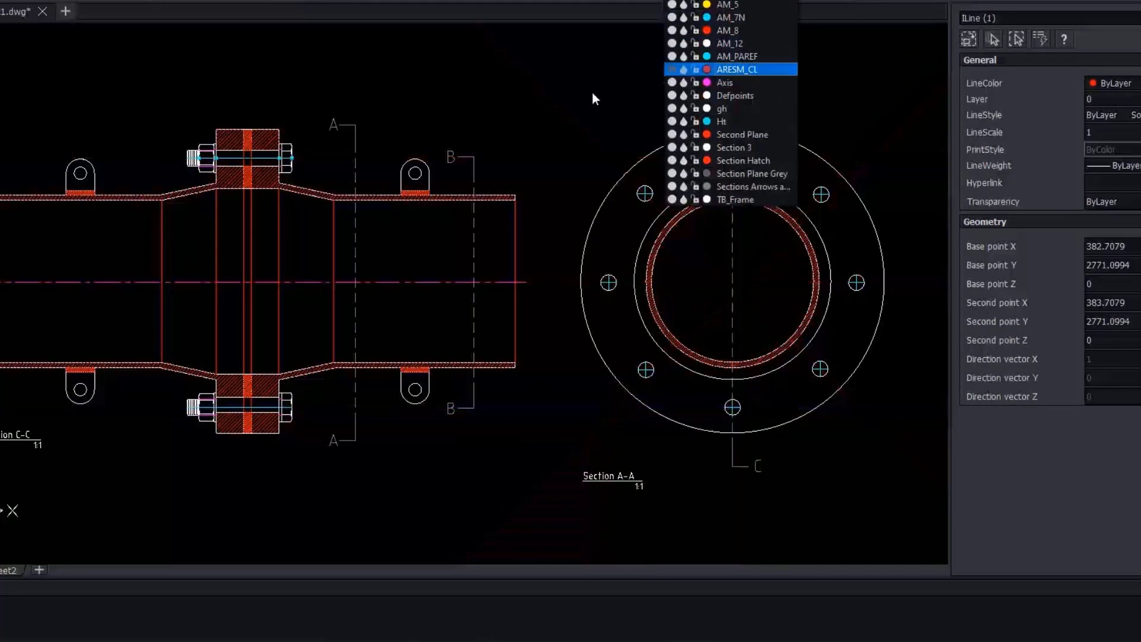
key(Escape)
key(Escape)
Open the bolt's part reference and enter 8.
scroll(235, 148, up, 4)
scroll(235, 148, up, 2)
double_click(497, 218)
text(8)
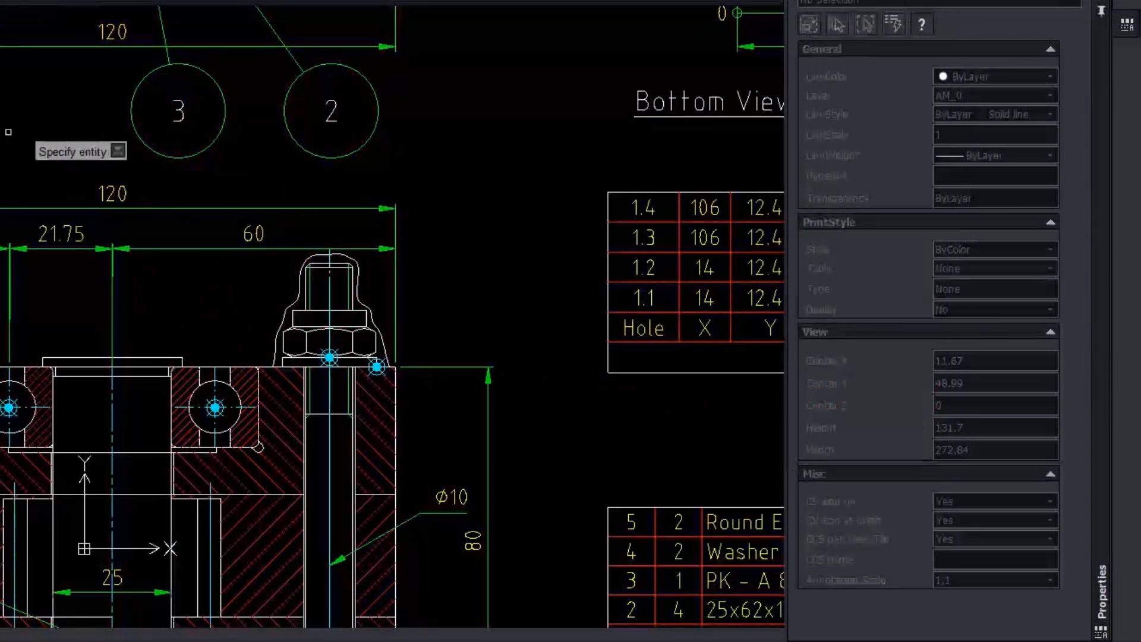
Reference the silicone cap as Silicone AG from Müller GmbH and open the MAIN bill of materials.
click(359, 295)
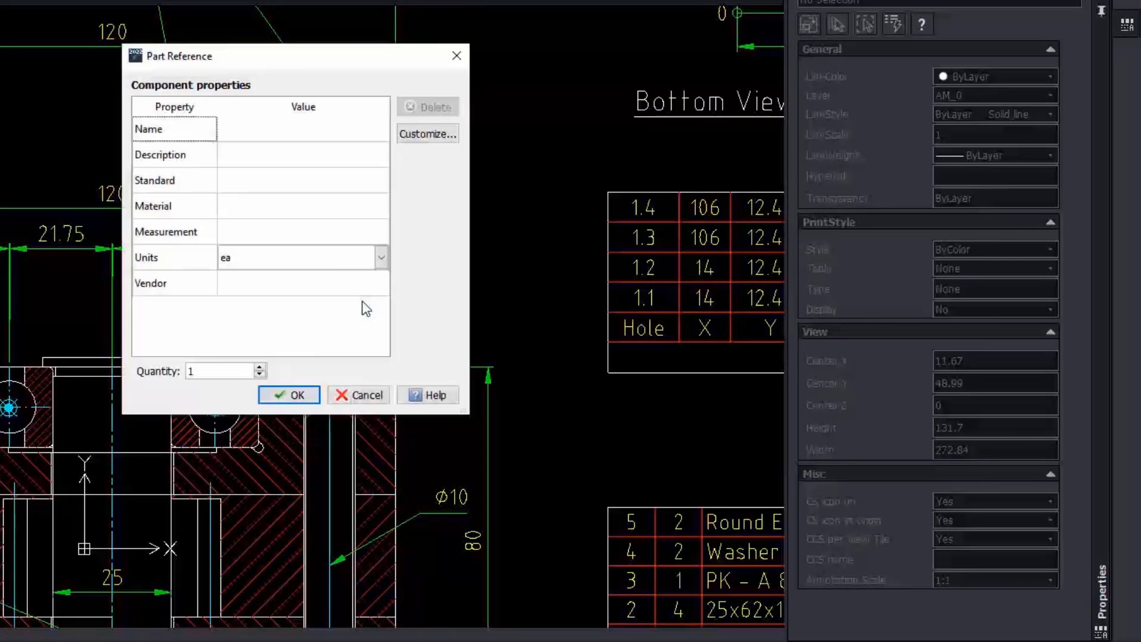
click(258, 131)
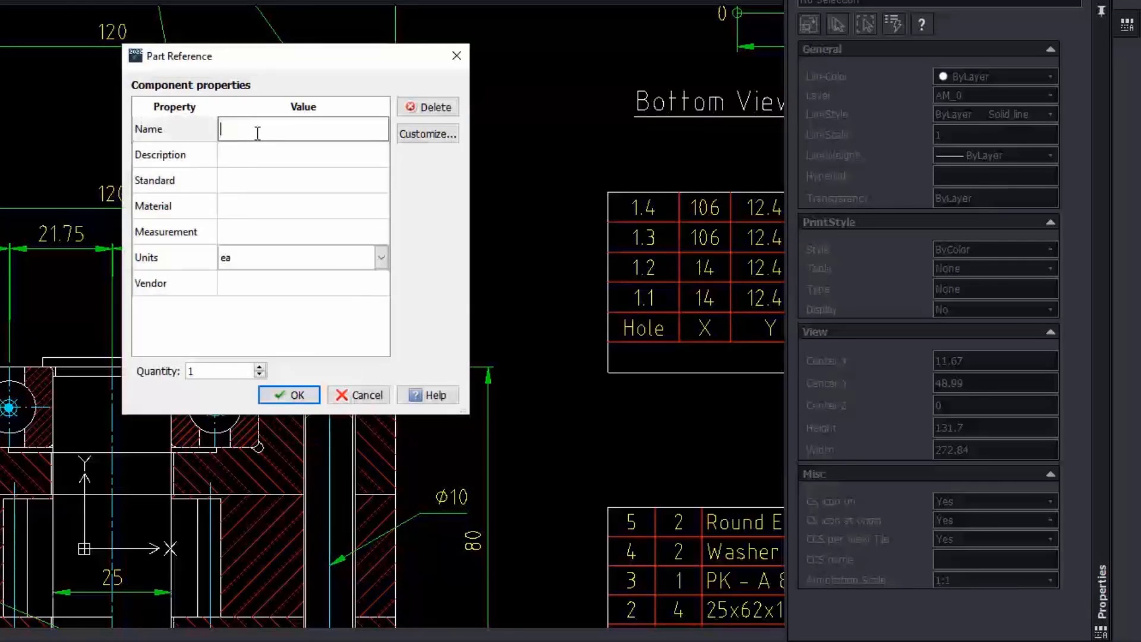
text(Silicone AG)
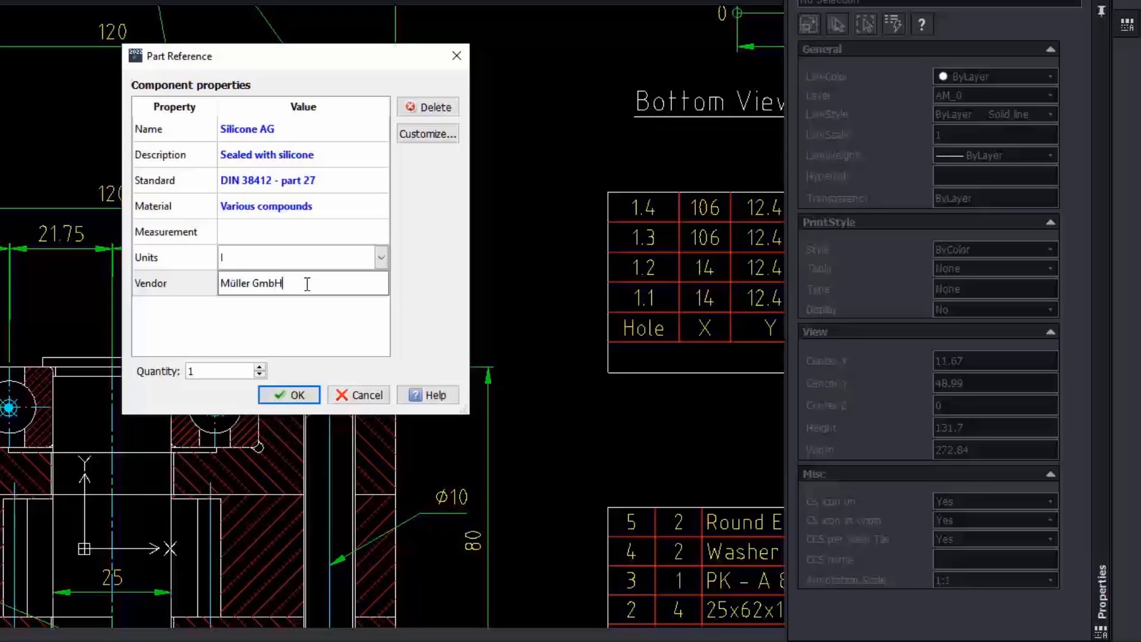
click(269, 398)
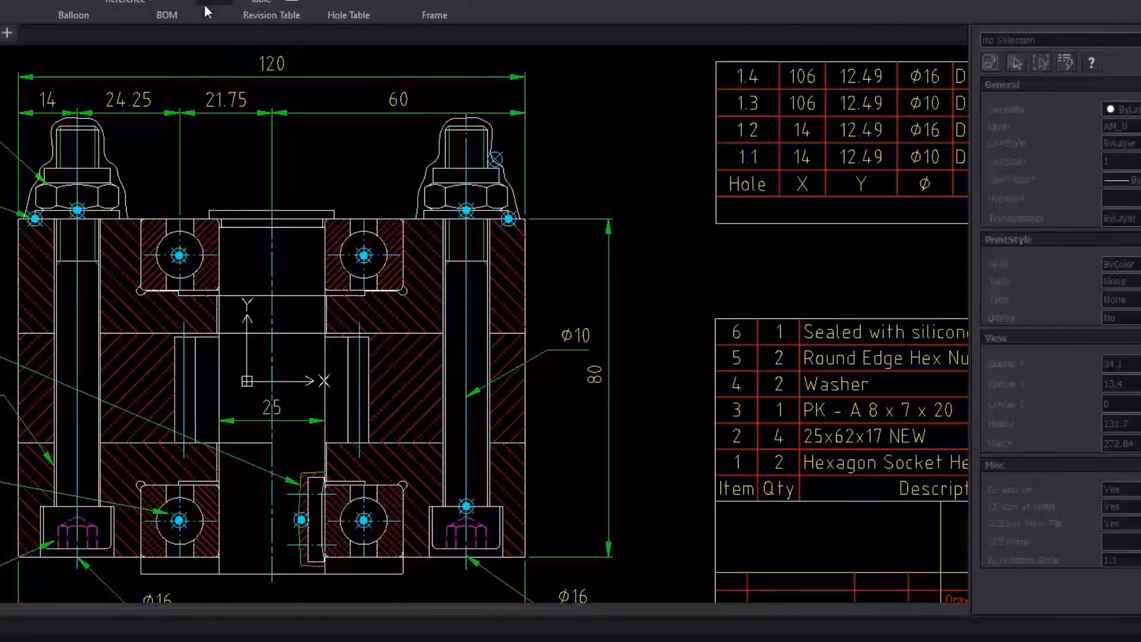
click(204, 13)
key(Return)
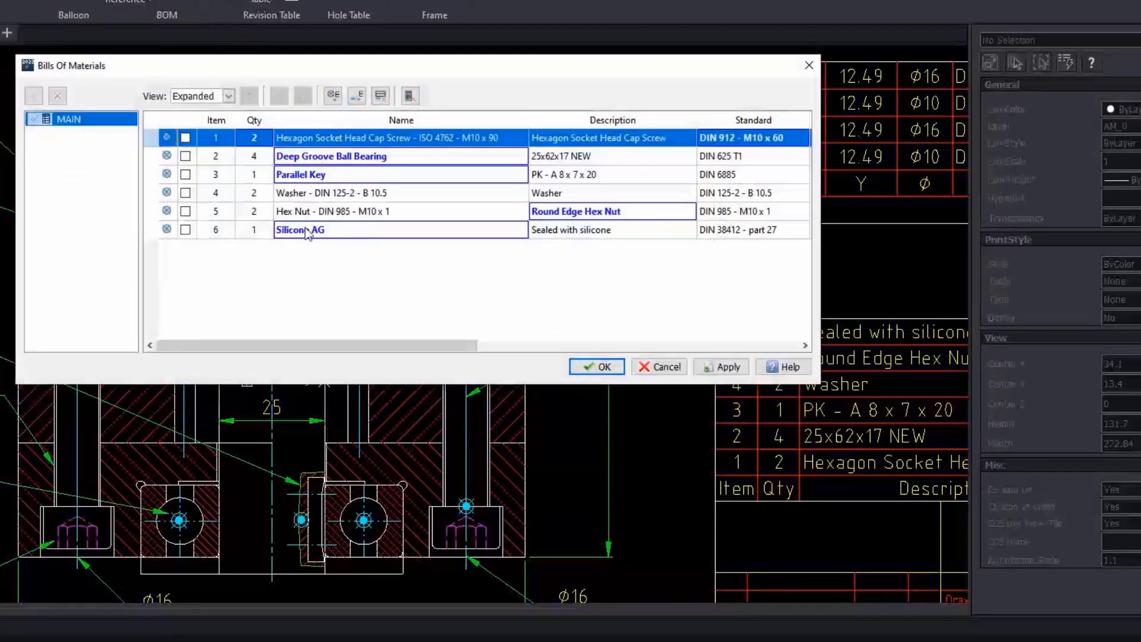
Reset the cap screw's BOM quantity in row 1 to its calculated value and close the BOM.
click(315, 260)
mouse_move(392, 234)
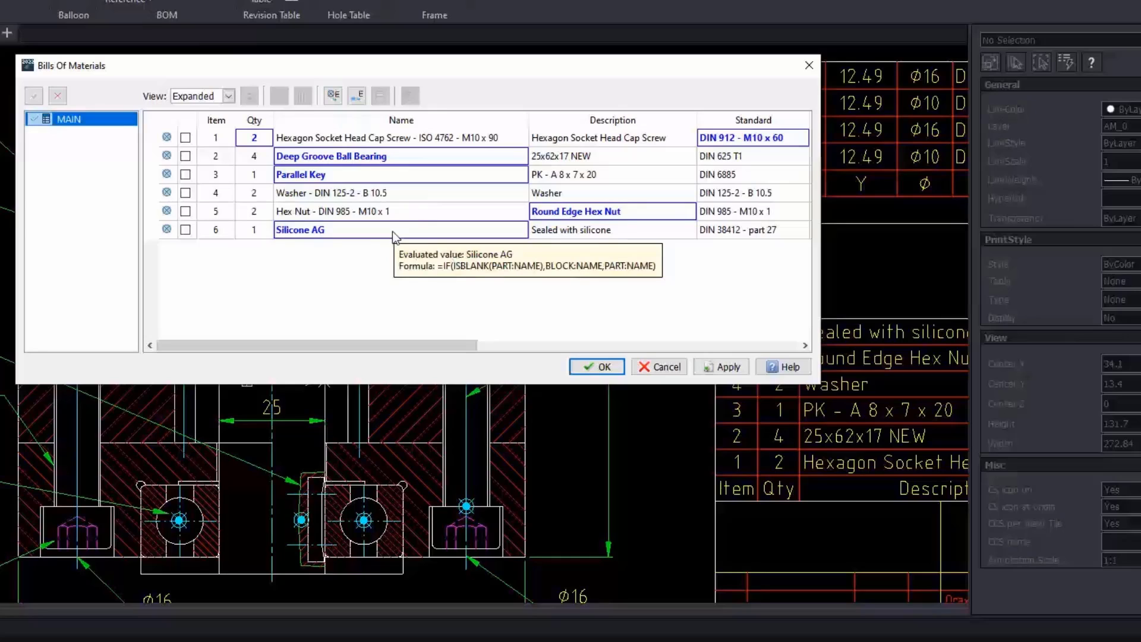
click(269, 143)
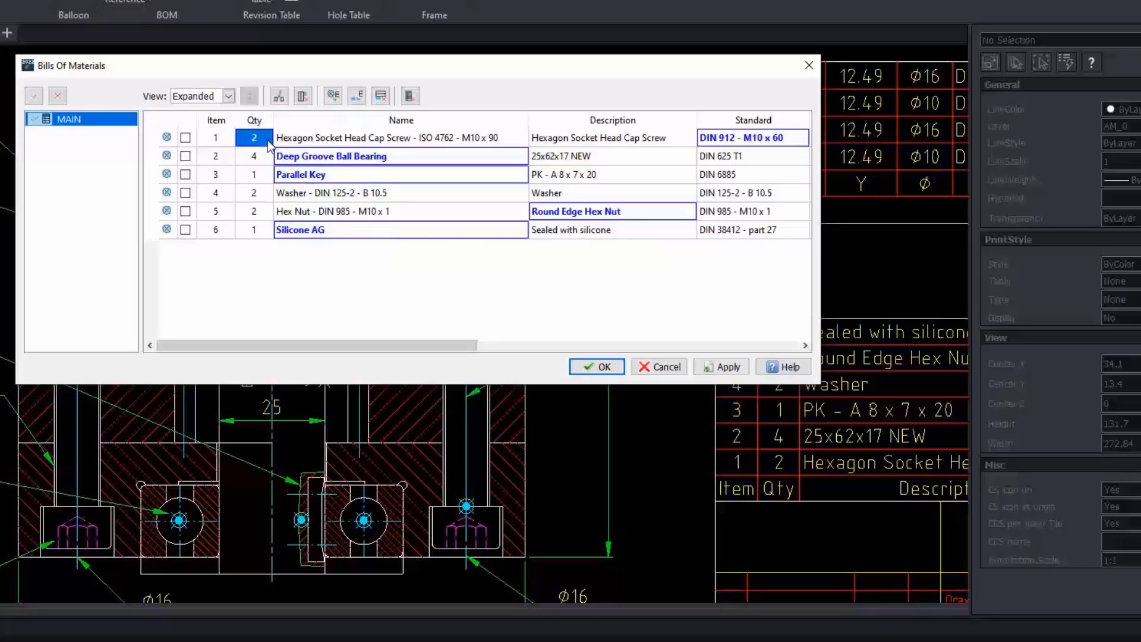
click(413, 101)
click(581, 364)
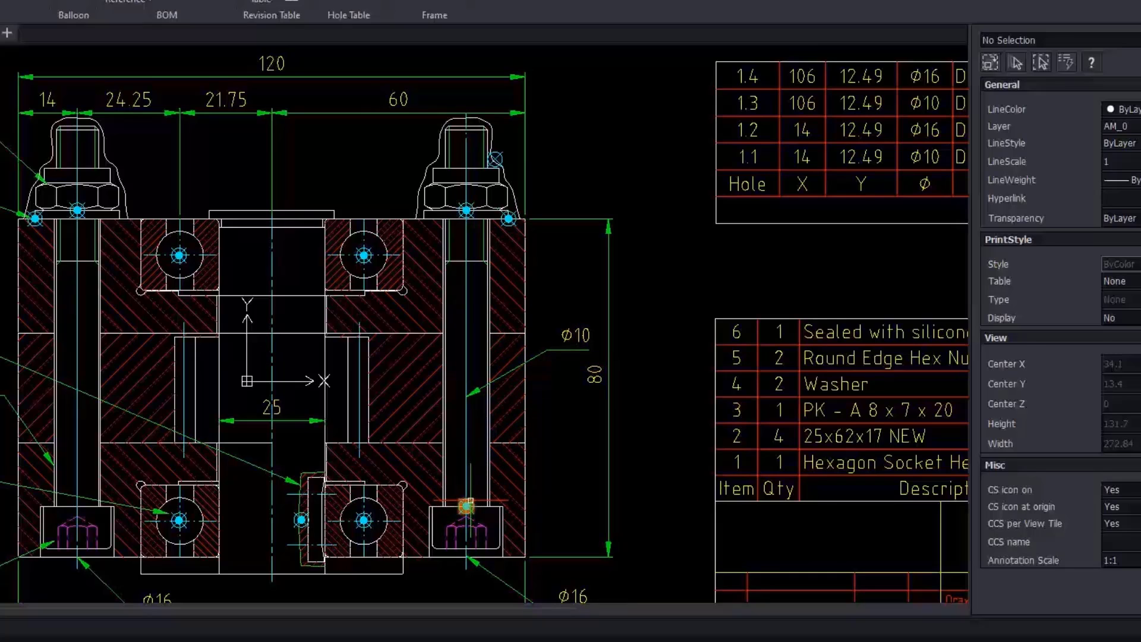
Set the cap screw's part reference quantity to 2 and reopen the MAIN bill of materials.
double_click(467, 506)
click(498, 370)
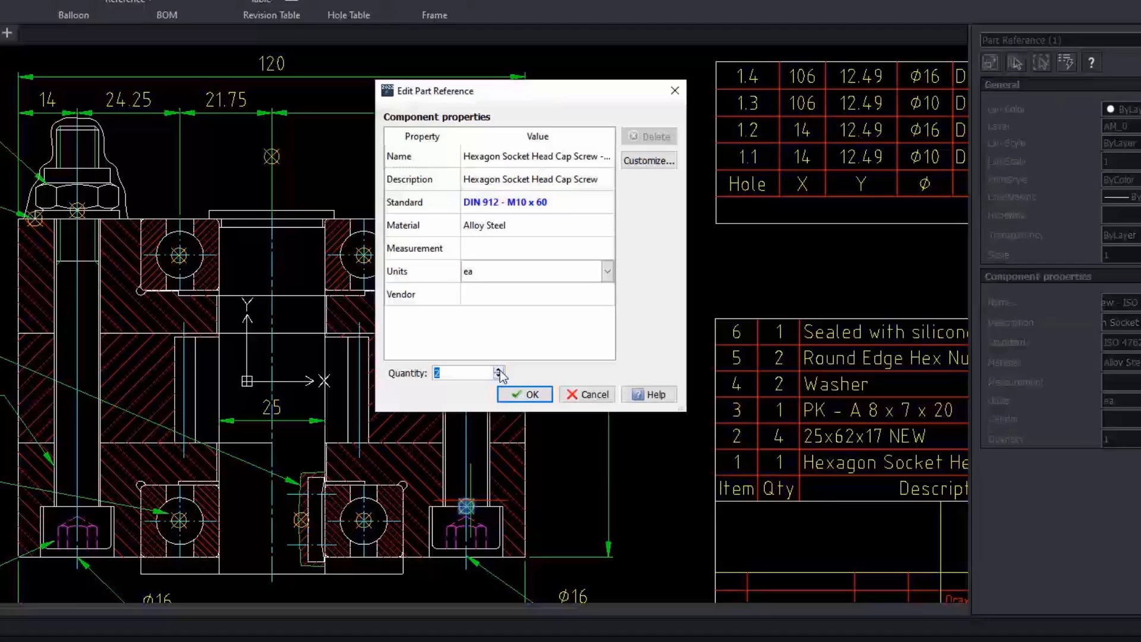
click(525, 394)
click(167, 15)
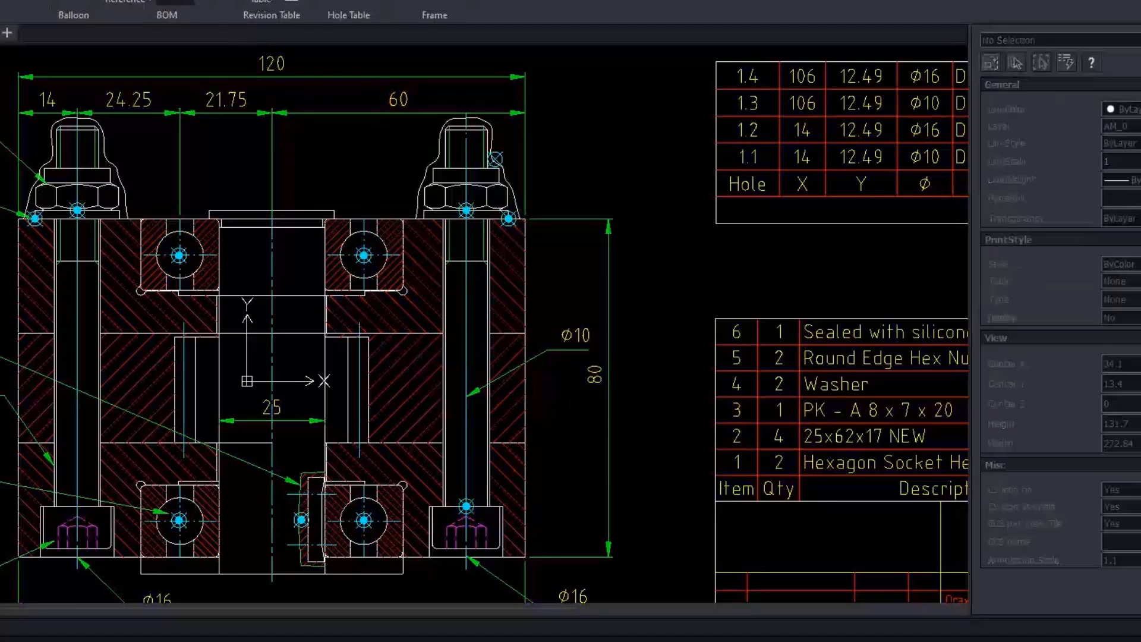
key(Return)
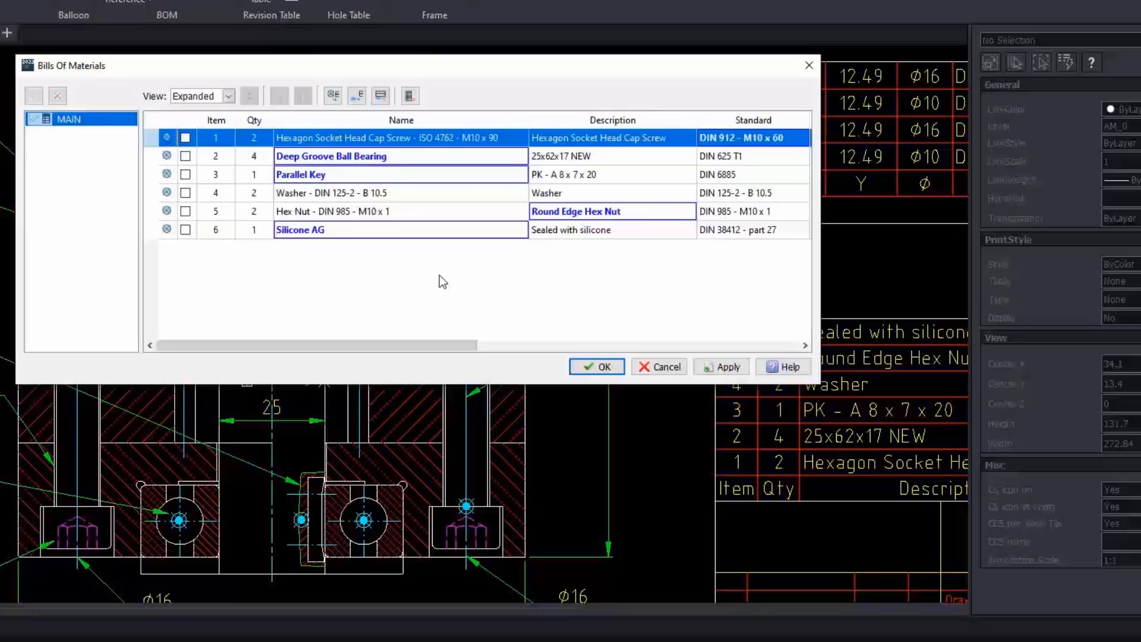
Insert a BOM row with Qty 1, Name Paint and Description Protective paint.
click(356, 96)
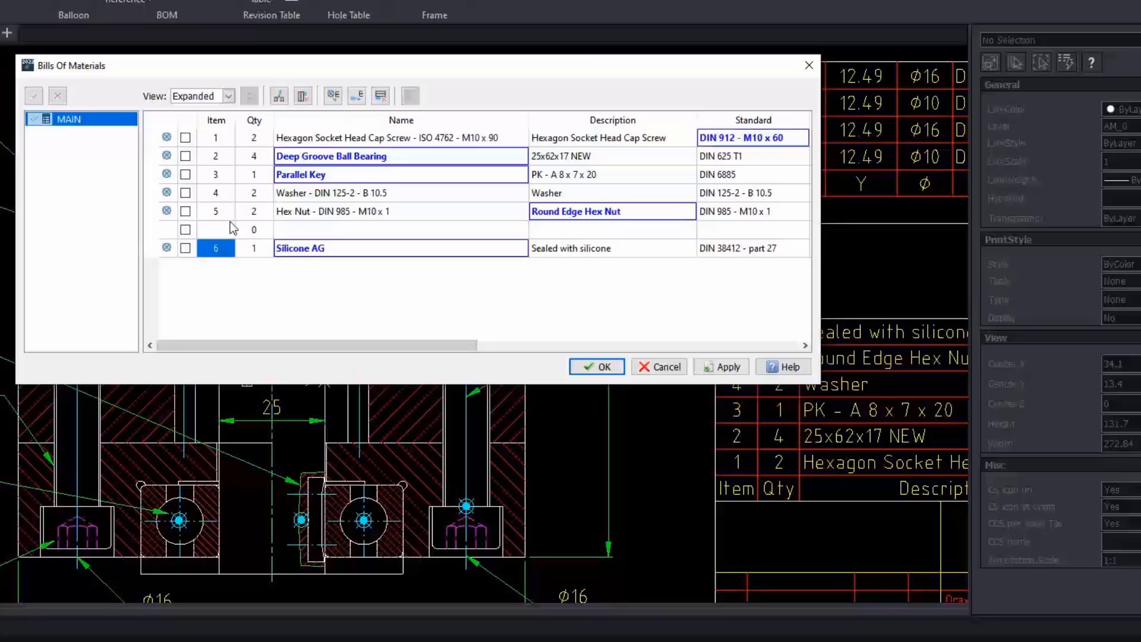
double_click(254, 228)
text(1)
double_click(321, 232)
text(Paint)
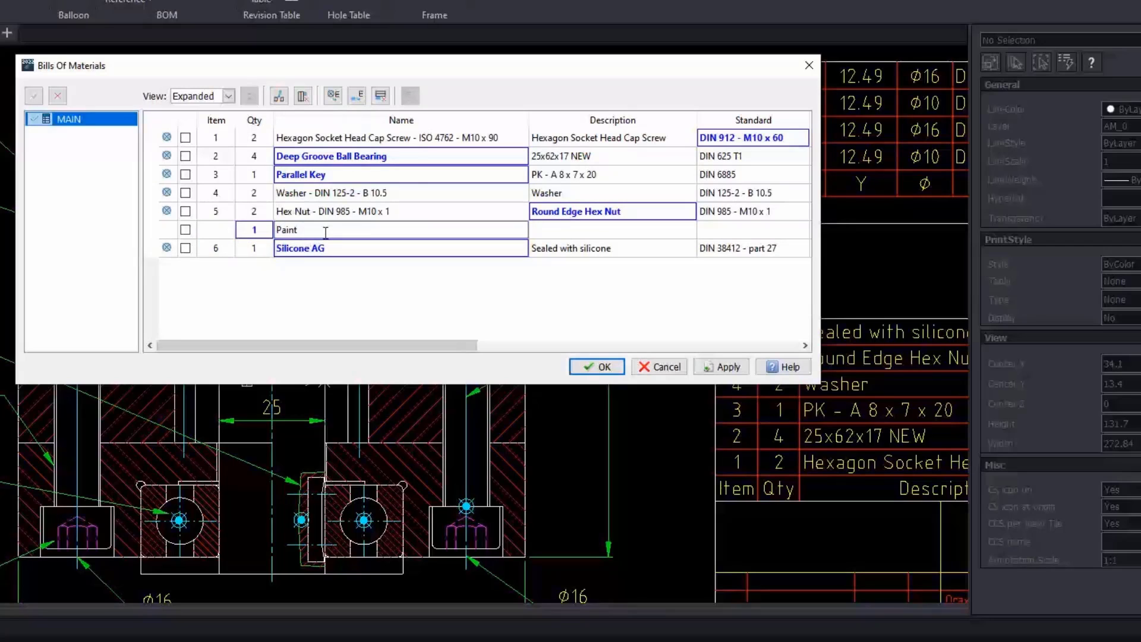
double_click(580, 230)
text(Protective paint)
key(Return)
Give the Paint row units of Liter and material Acrylic.
drag(452, 345, 779, 342)
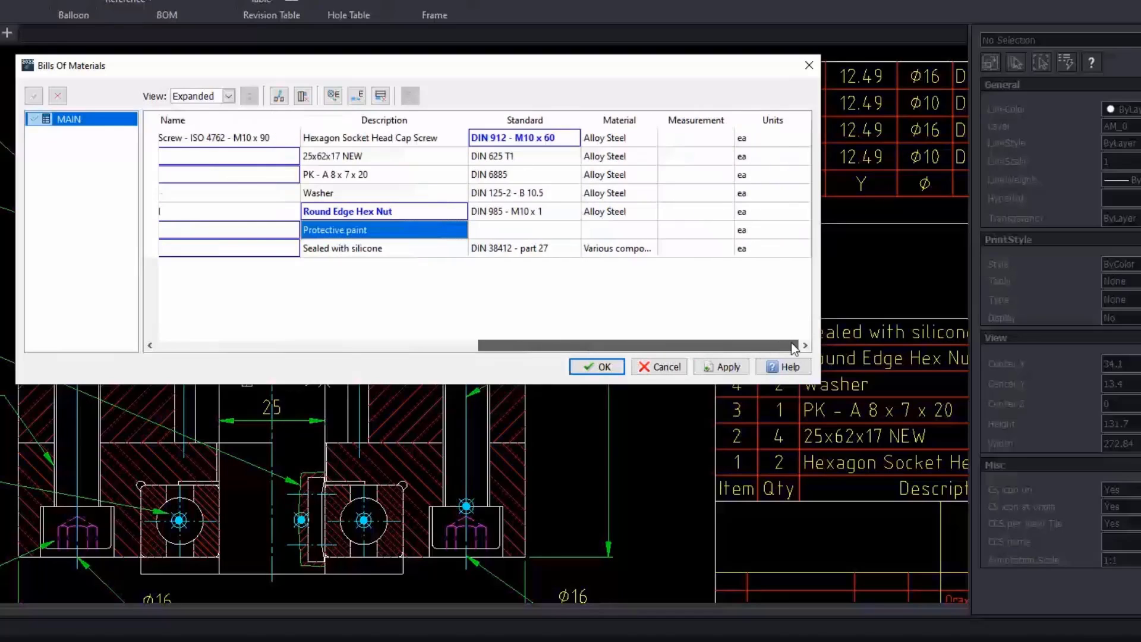
click(790, 228)
click(790, 227)
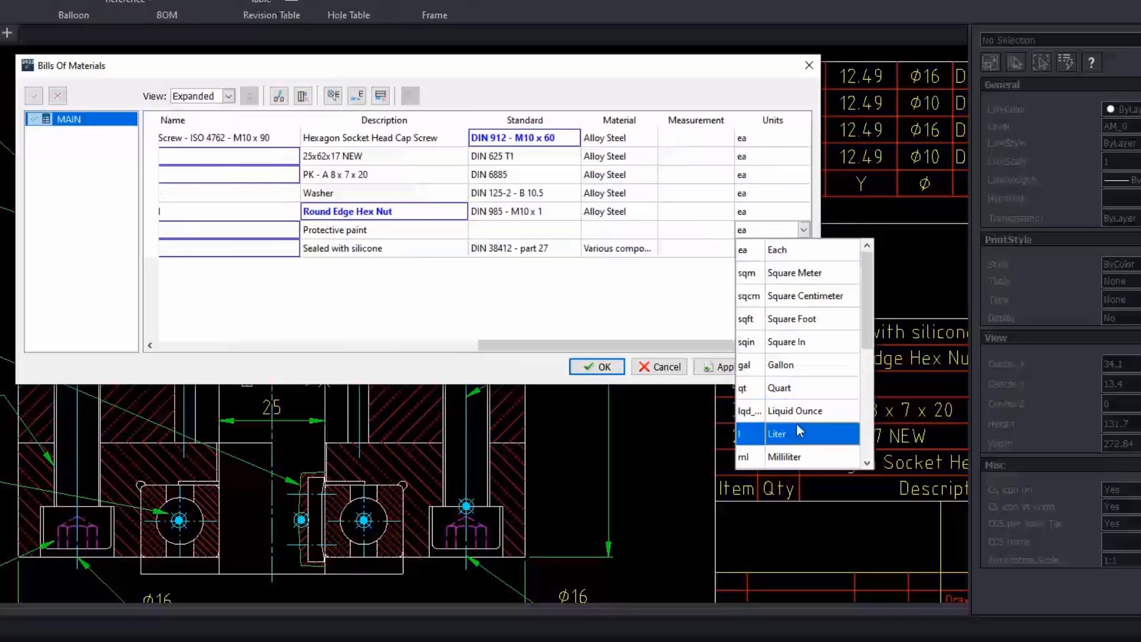
click(798, 428)
double_click(615, 231)
text(Acrylic)
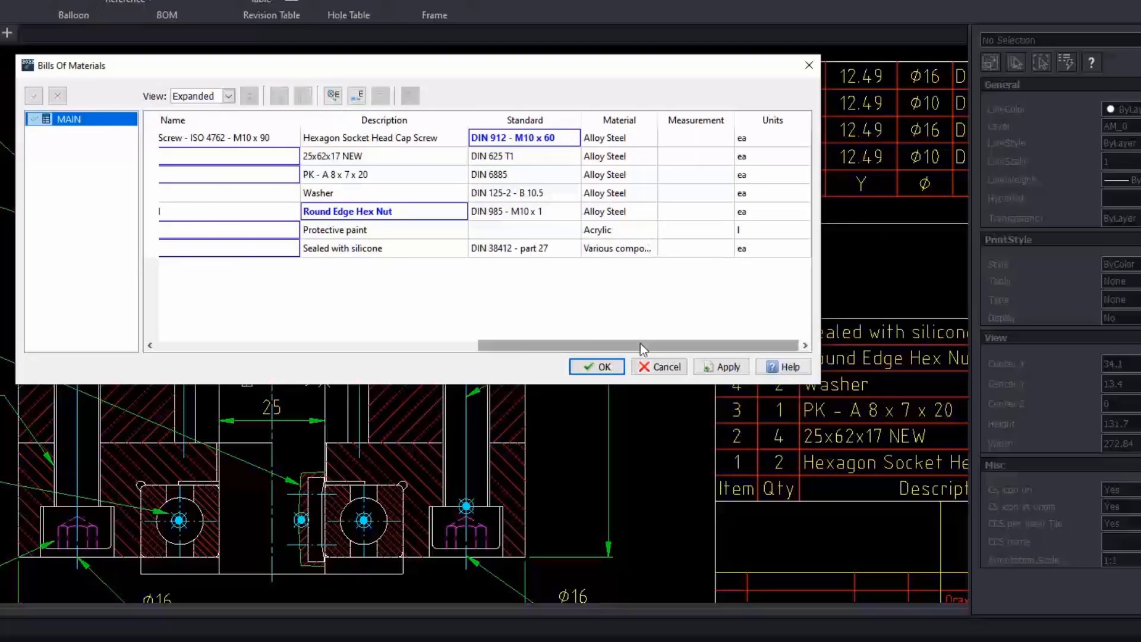
drag(640, 343, 320, 336)
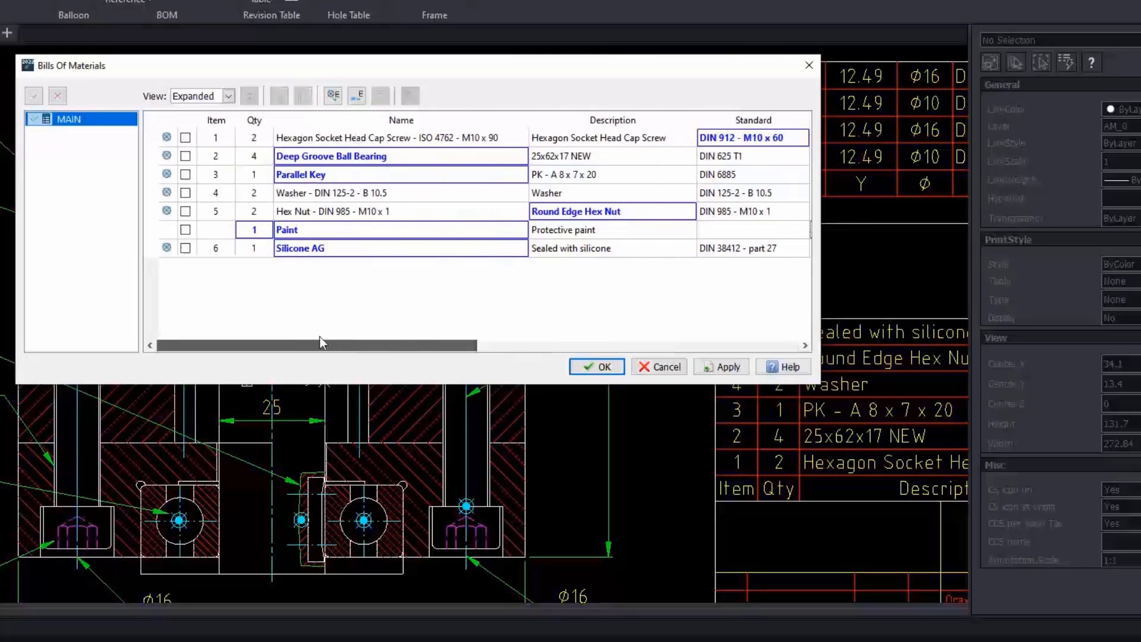
Delete the Silicone AG row from the BOM.
click(155, 252)
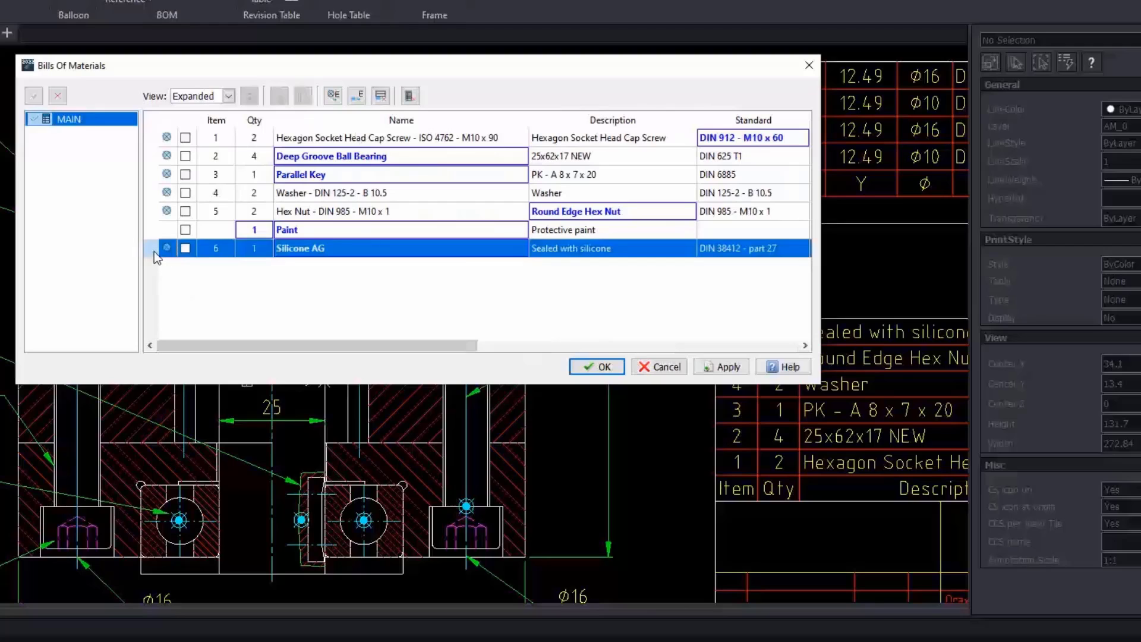
click(381, 95)
drag(435, 337, 757, 342)
Append a Vendor column to the BOM grid and apply the BOM changes.
right_click(743, 121)
click(760, 149)
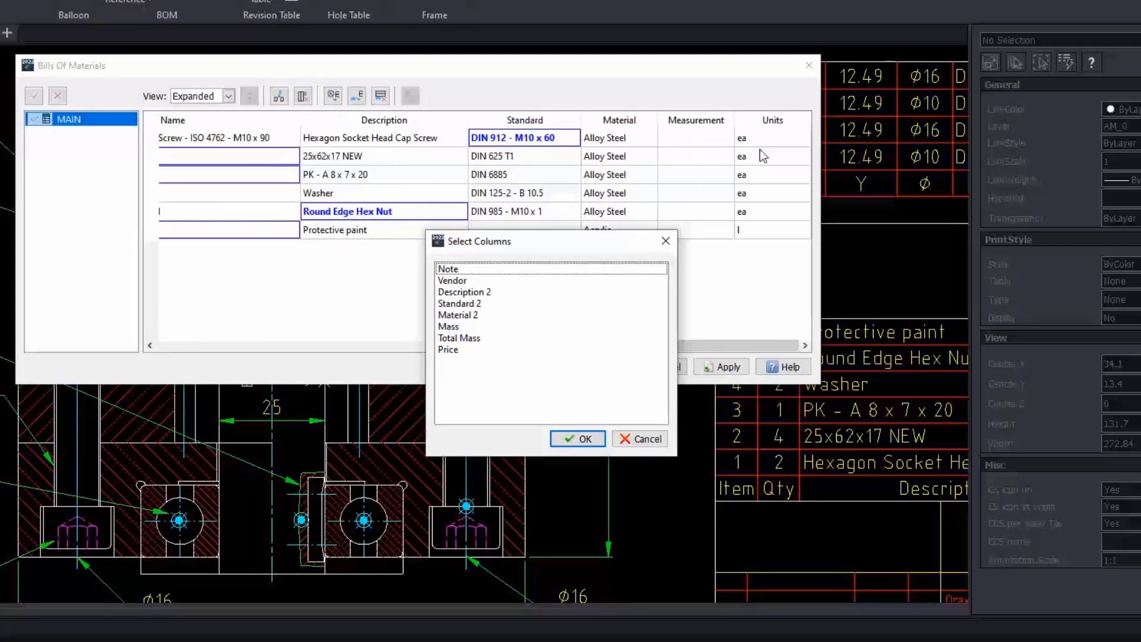
click(463, 282)
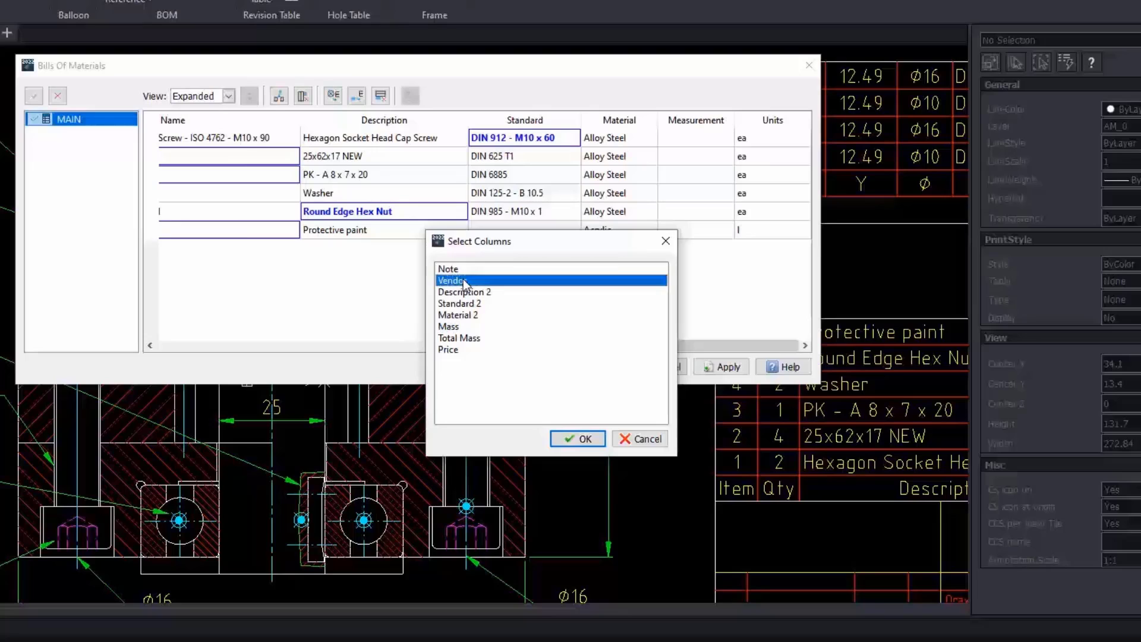
click(578, 438)
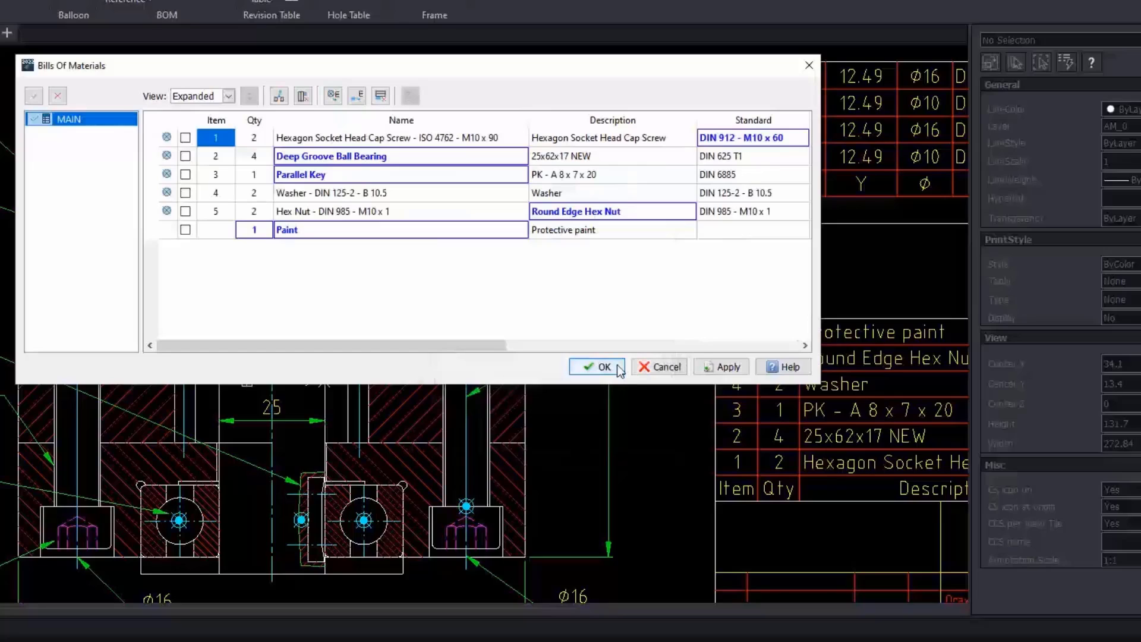
click(619, 368)
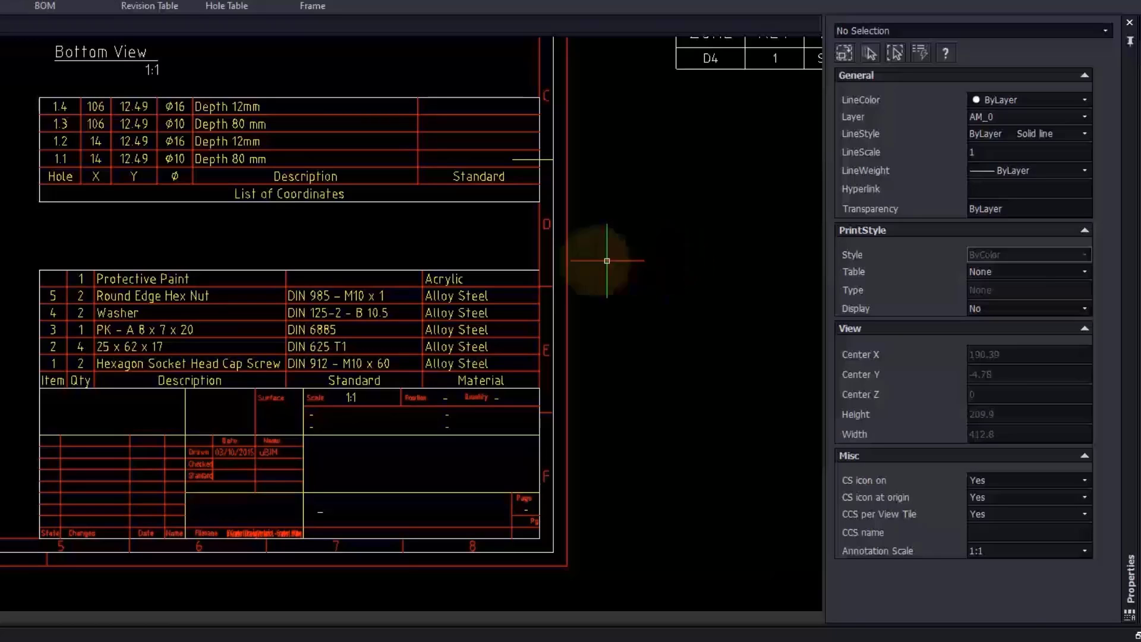
Insert Name and Vendor columns left of Material in the drawing's parts list and apply.
double_click(393, 270)
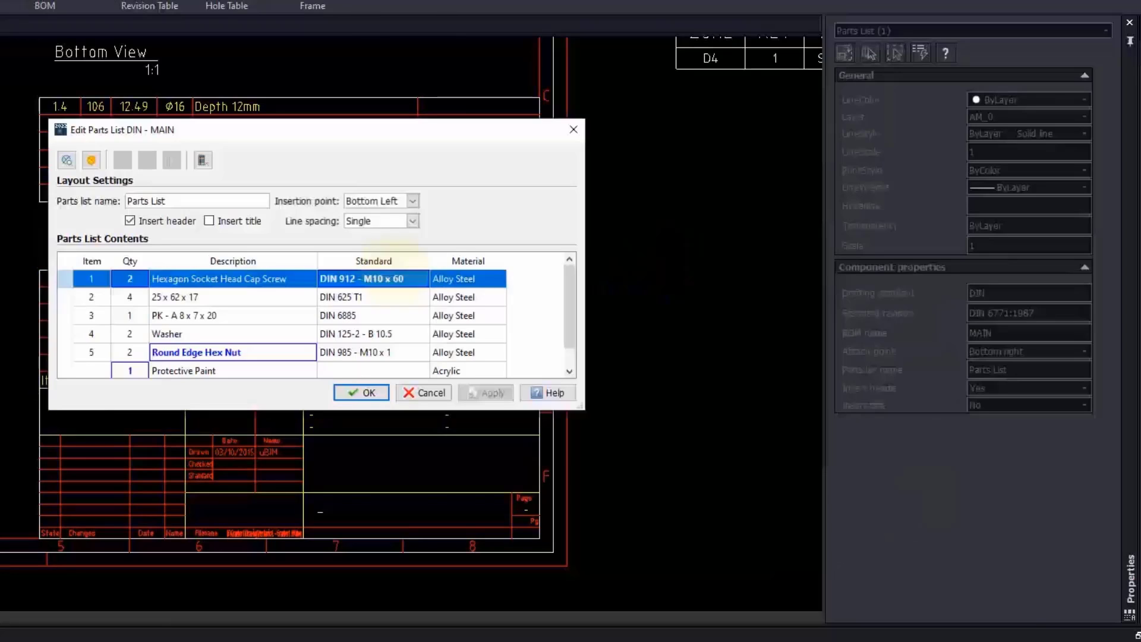
right_click(494, 267)
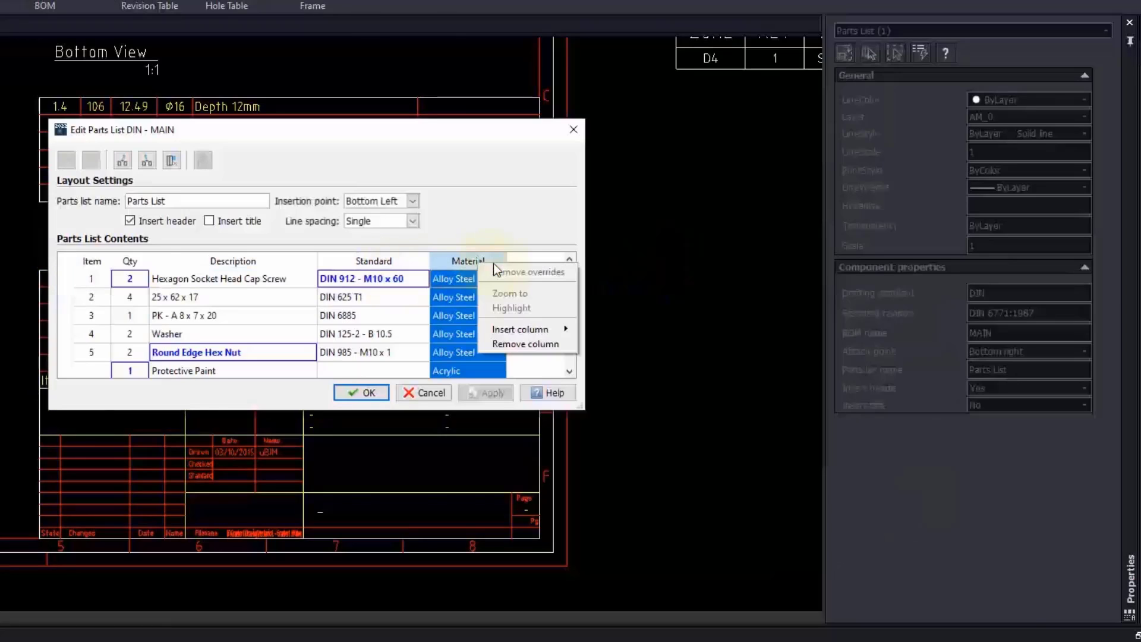
mouse_move(523, 329)
click(602, 326)
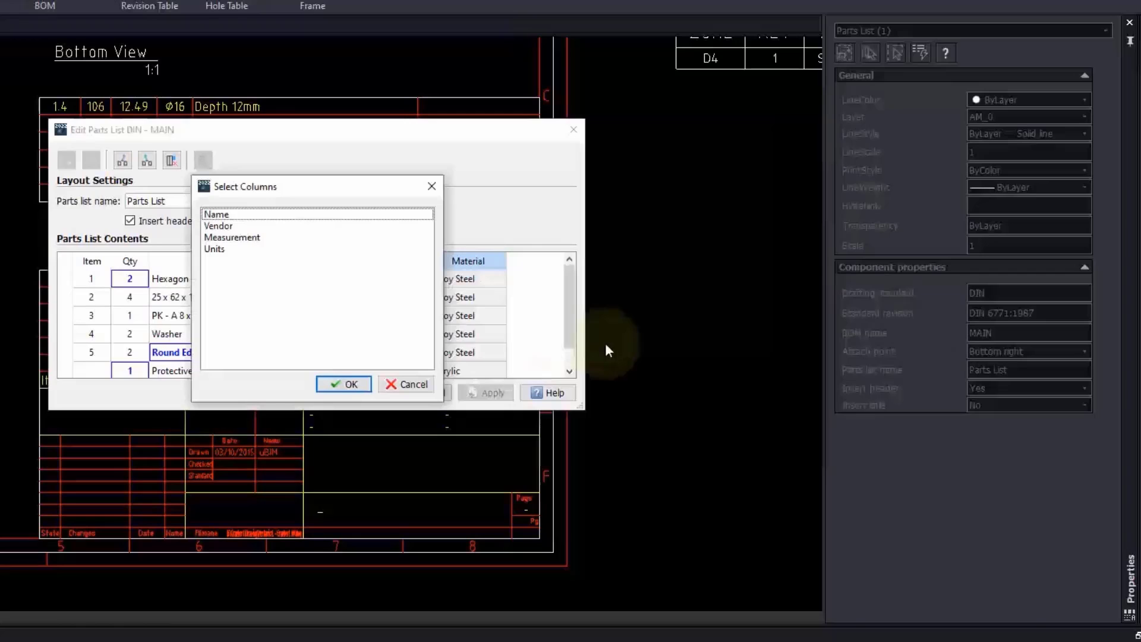
drag(231, 226, 229, 216)
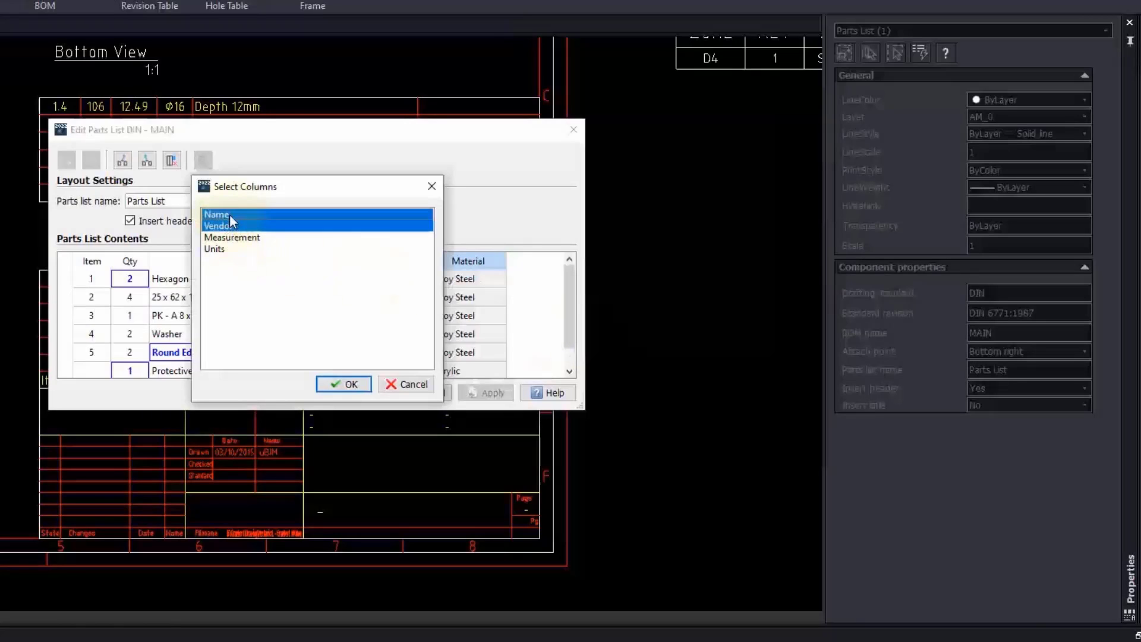
click(350, 384)
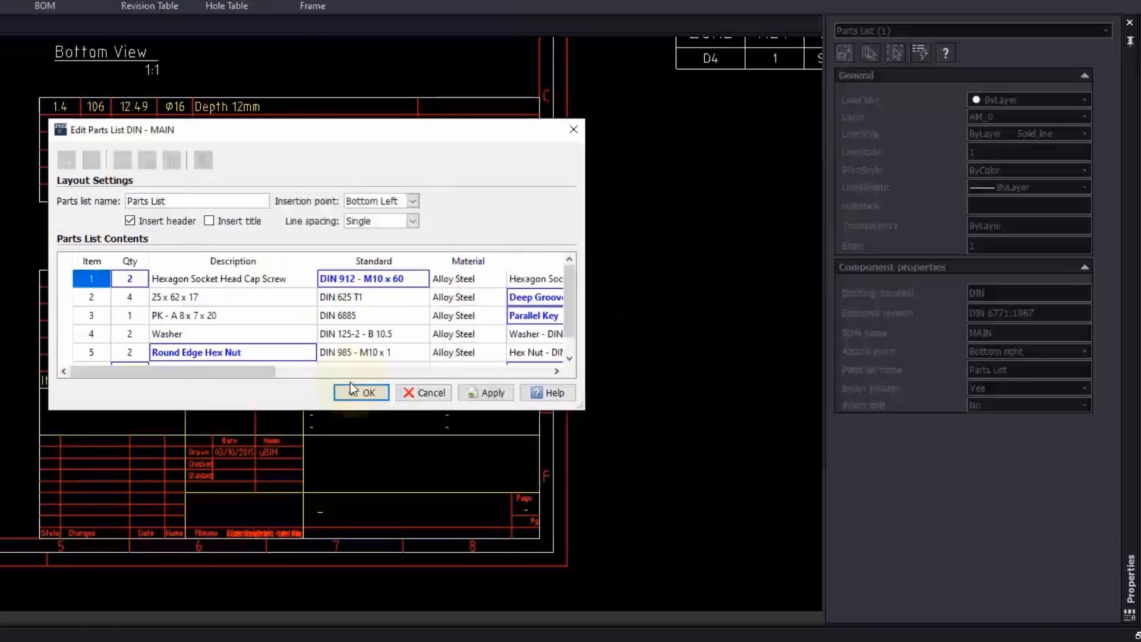
click(487, 393)
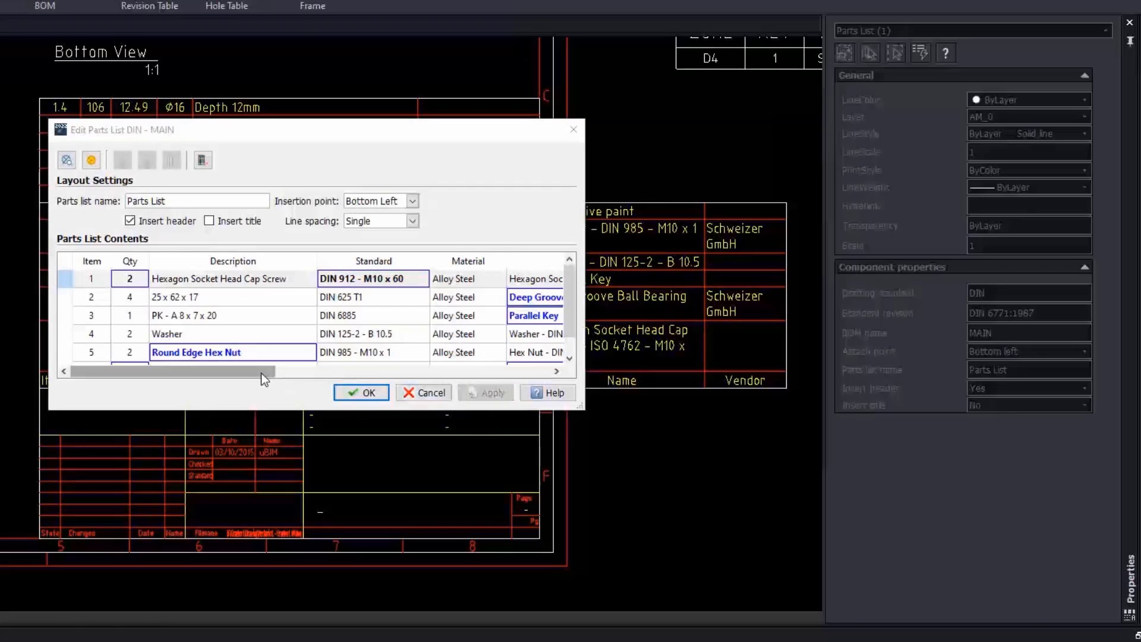
mouse_move(252, 373)
mouse_down()
mouse_move(506, 376)
mouse_move(200, 374)
mouse_move(231, 369)
mouse_up()
drag(569, 280, 572, 330)
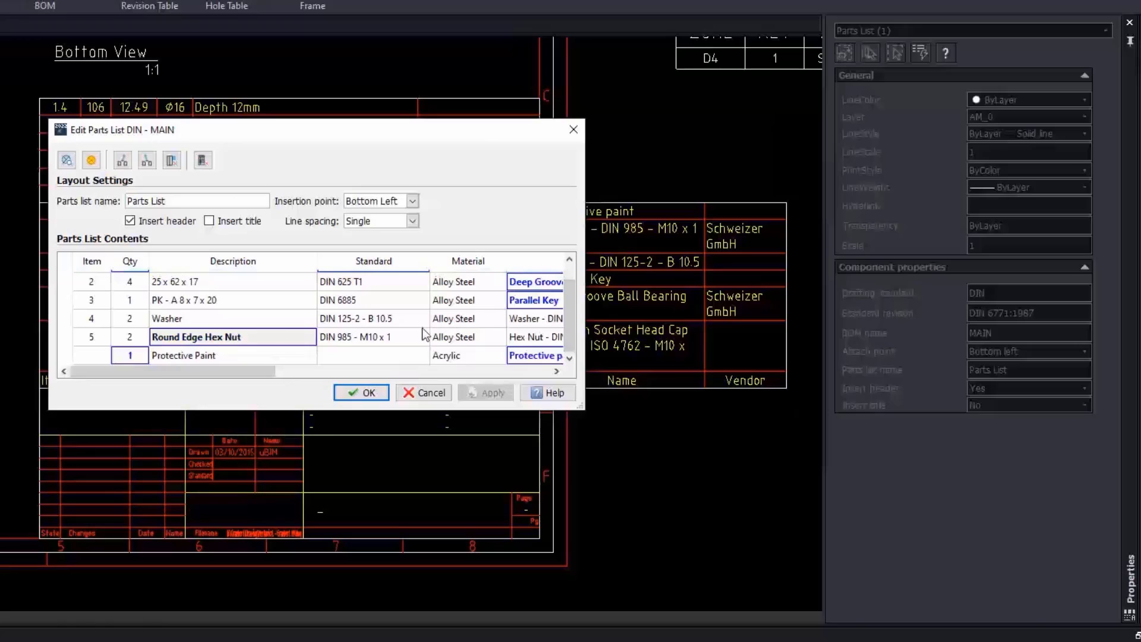
click(270, 337)
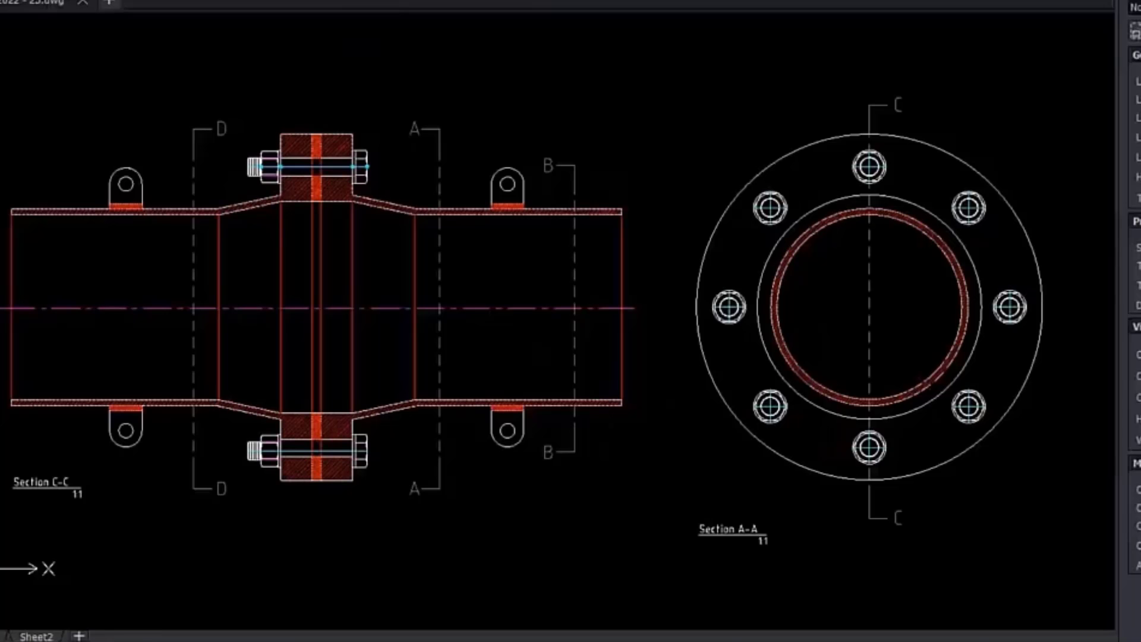
Place balloons 2 and 4 on the left nut and washer.
scroll(281, 113, up, 5)
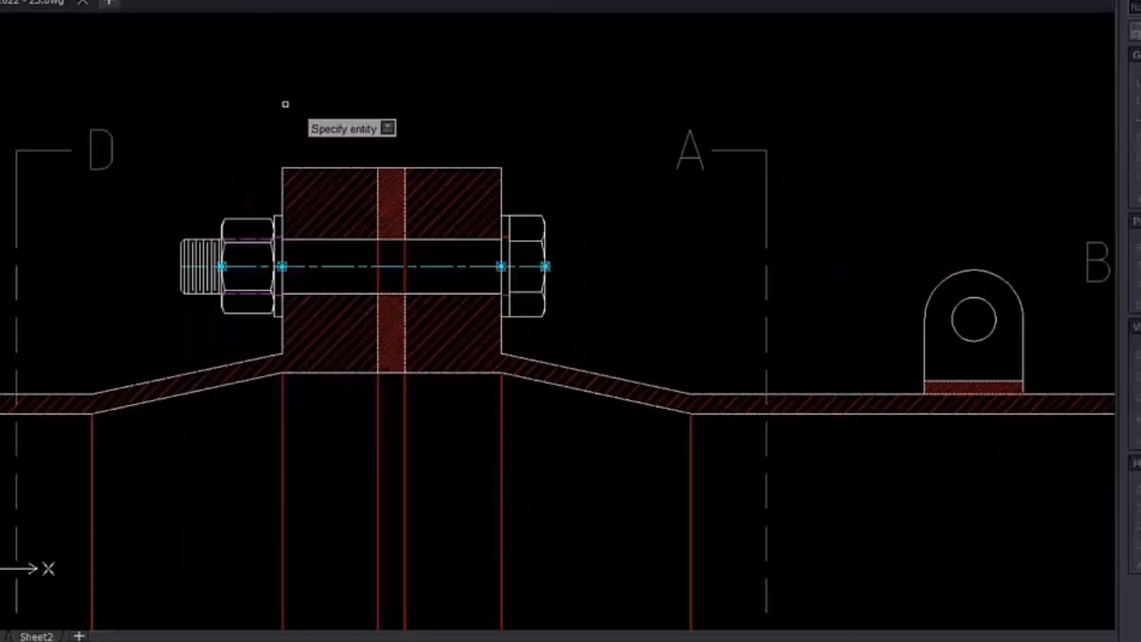
click(222, 266)
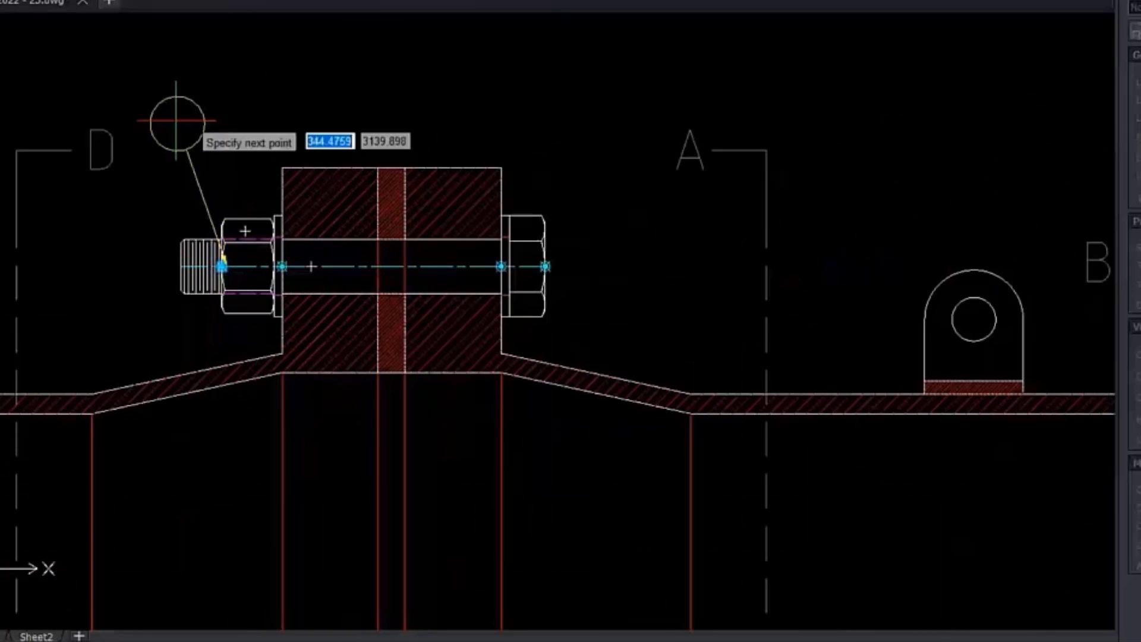
click(107, 54)
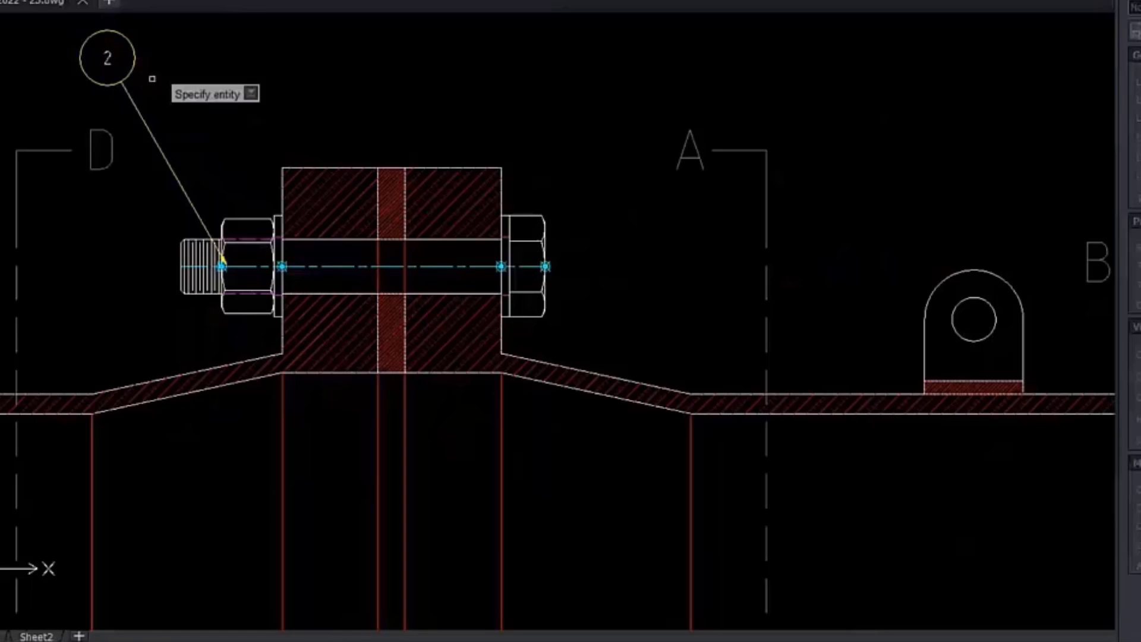
click(282, 266)
click(220, 56)
Place balloons 4 and 1 on the right-hand nut and the bolt's right end.
click(501, 266)
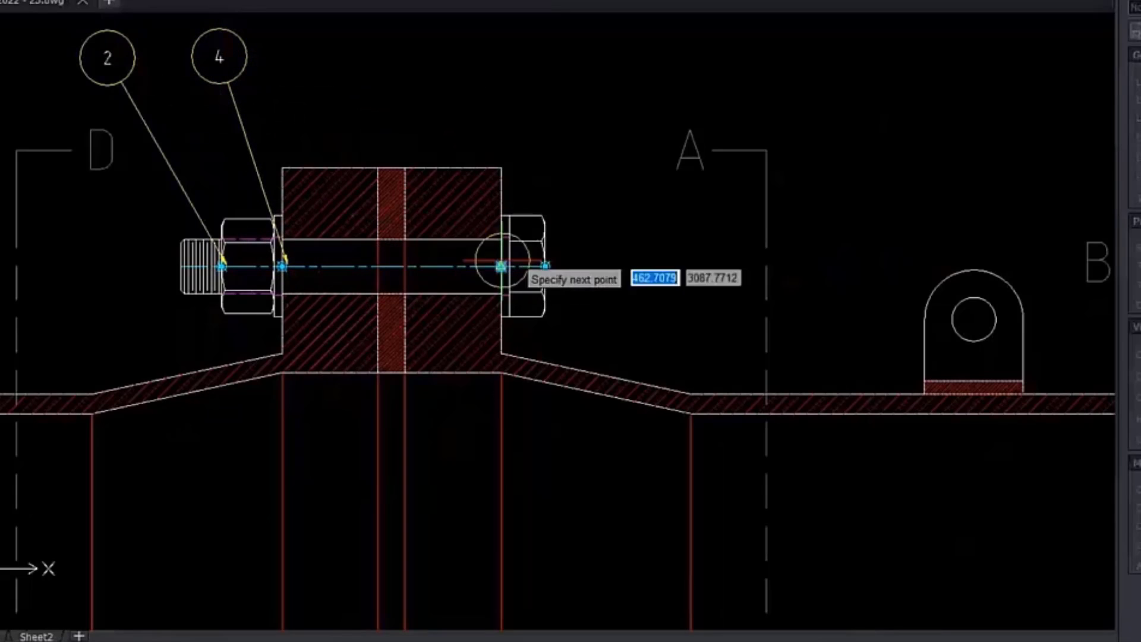
click(554, 62)
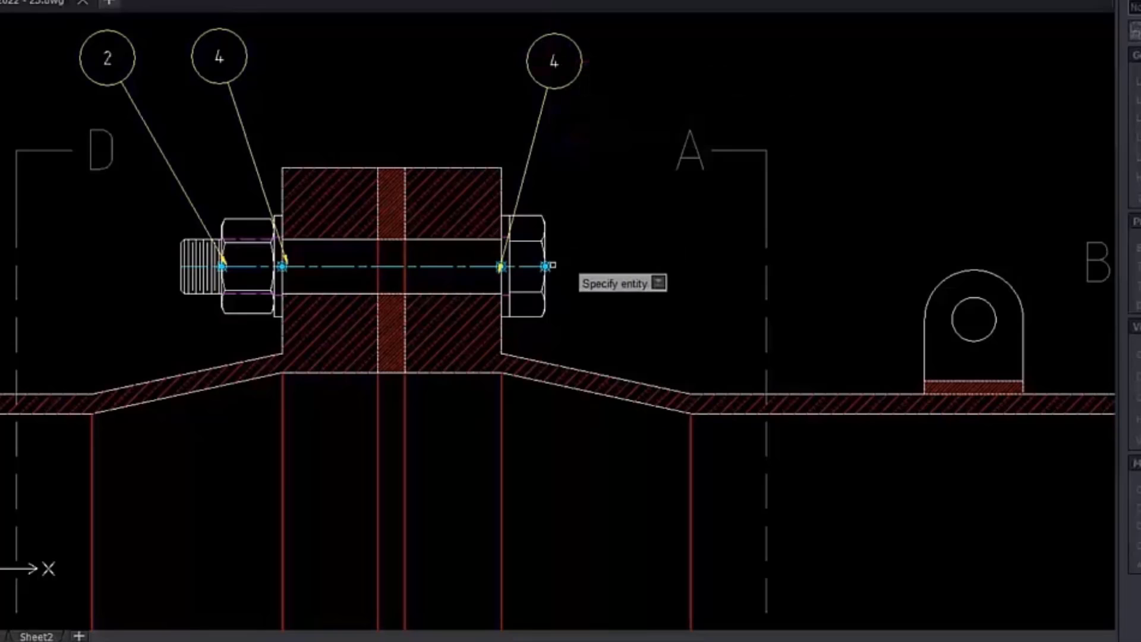
click(545, 266)
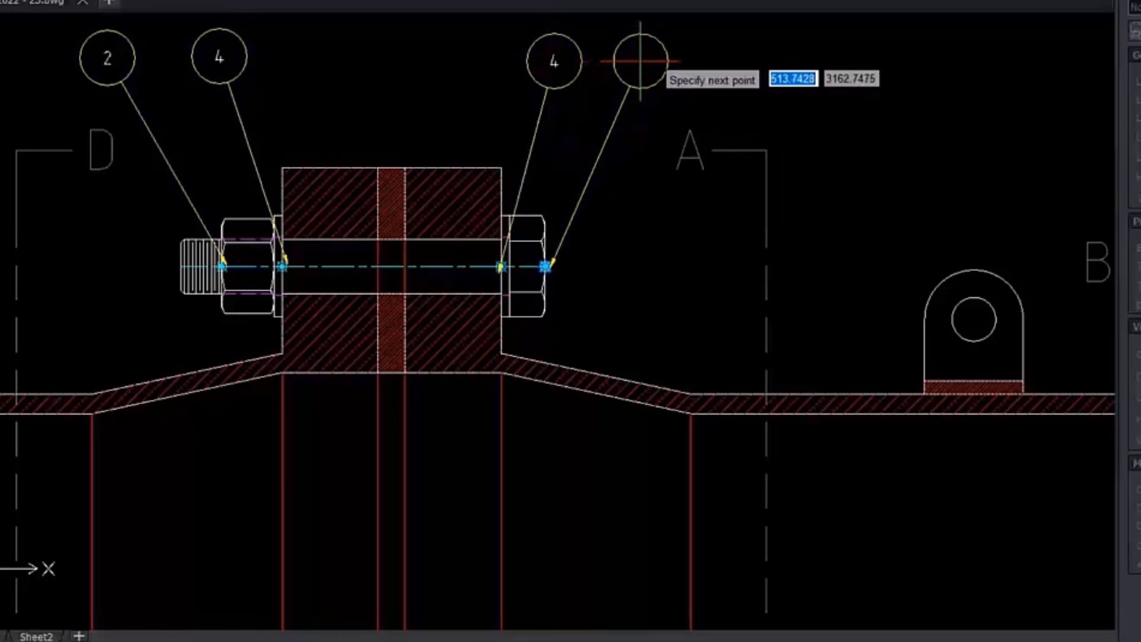
click(641, 60)
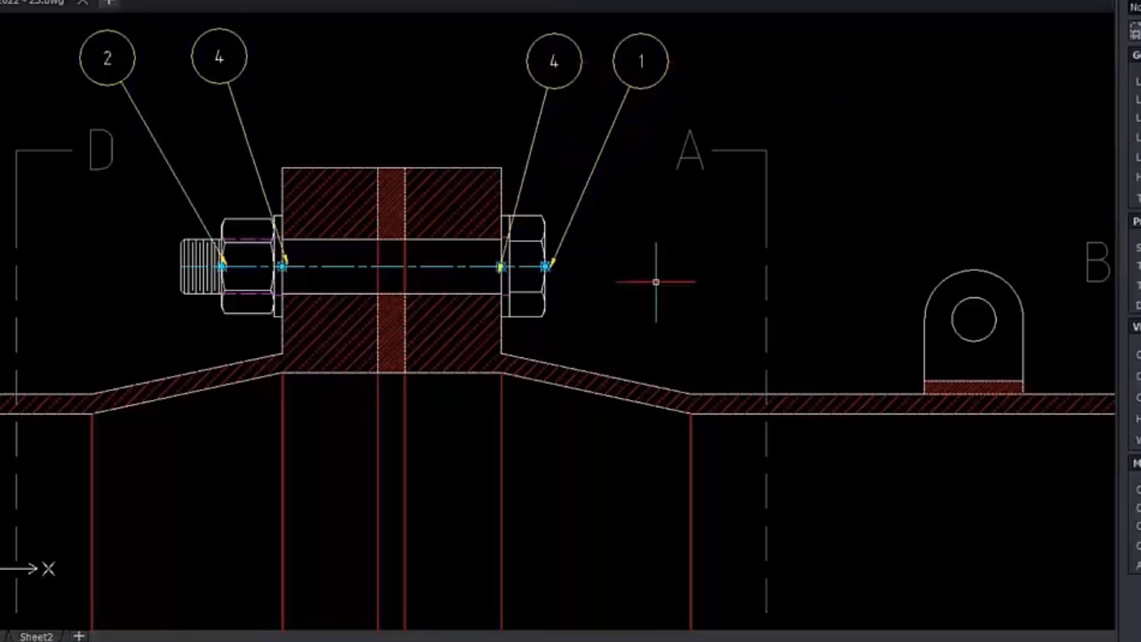
click(609, 138)
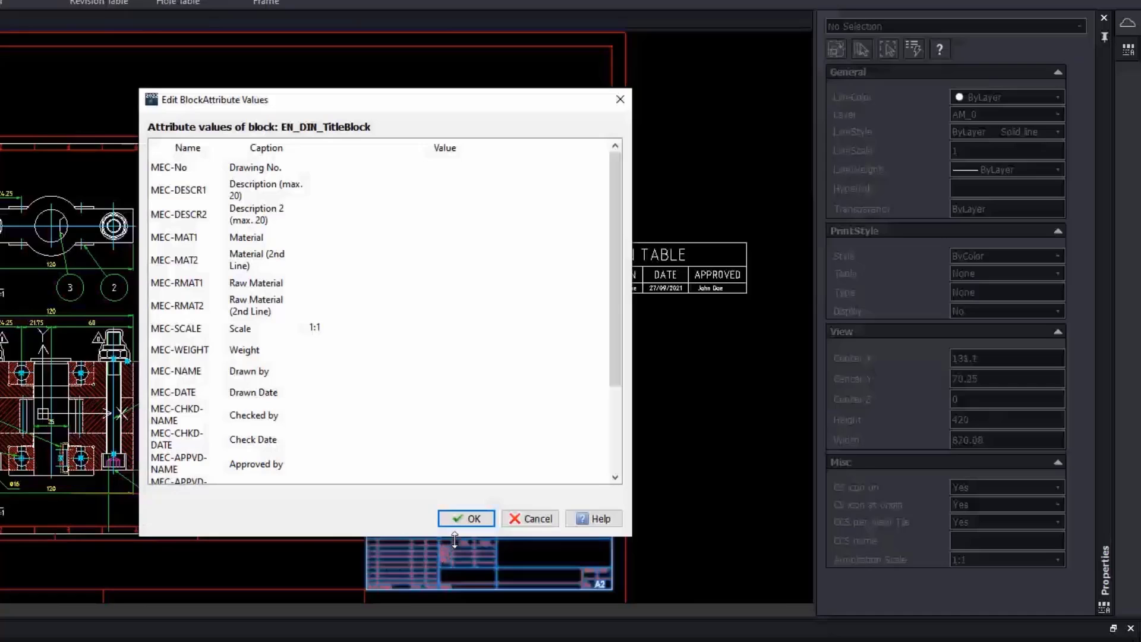
Confirm the title block attribute values and close the editor.
click(466, 519)
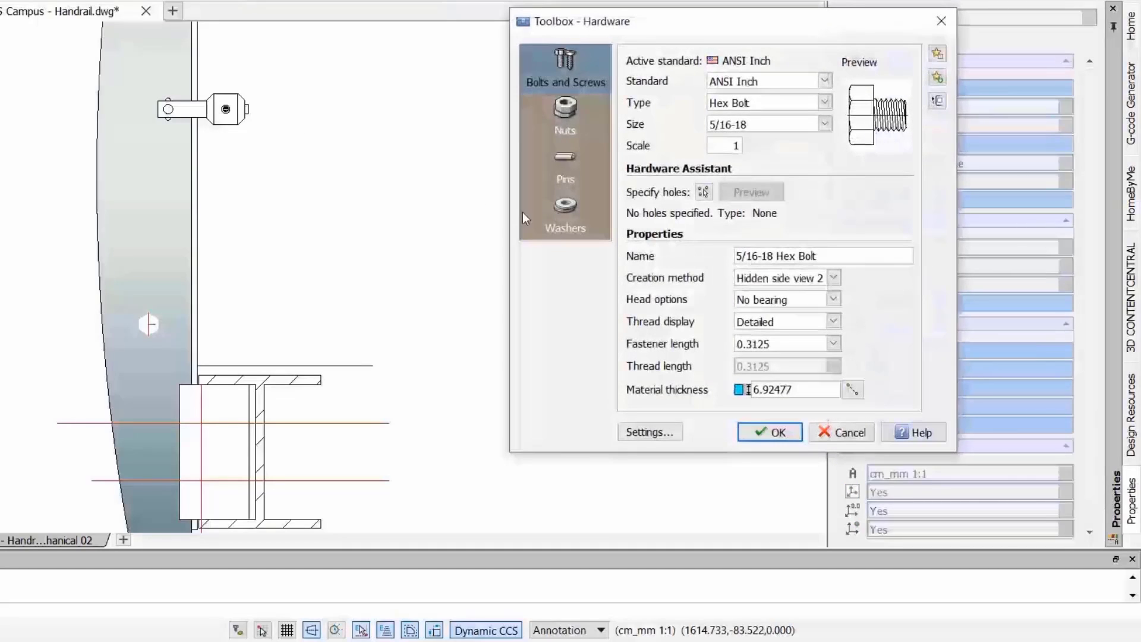
Browse the Washers, Pins and Nuts categories, then return to Bolts and Screws.
click(569, 224)
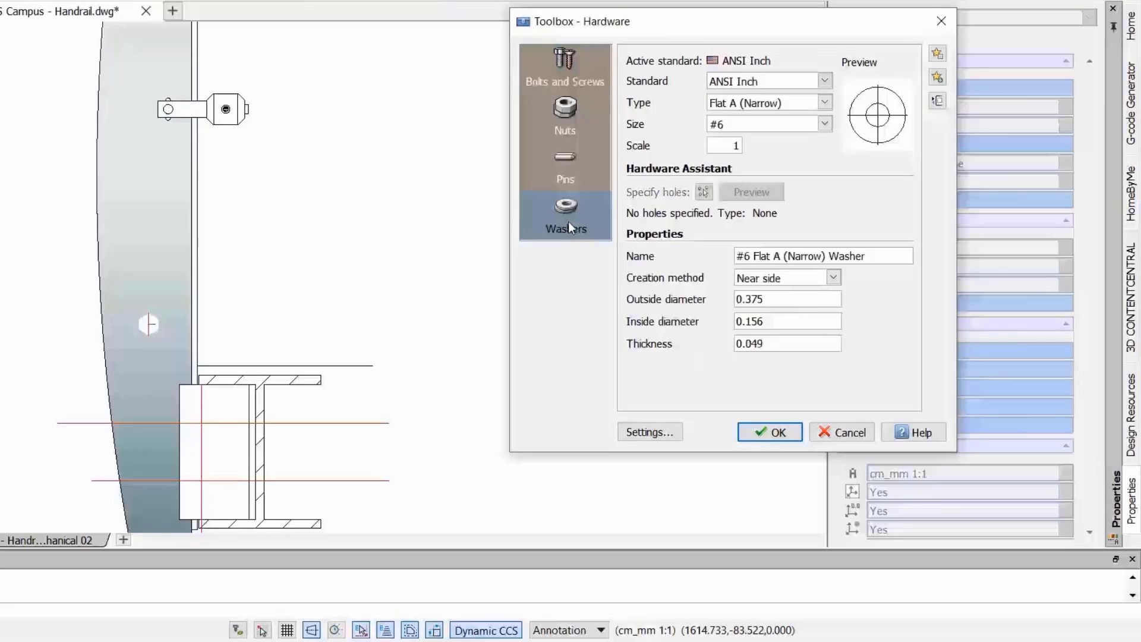
click(573, 170)
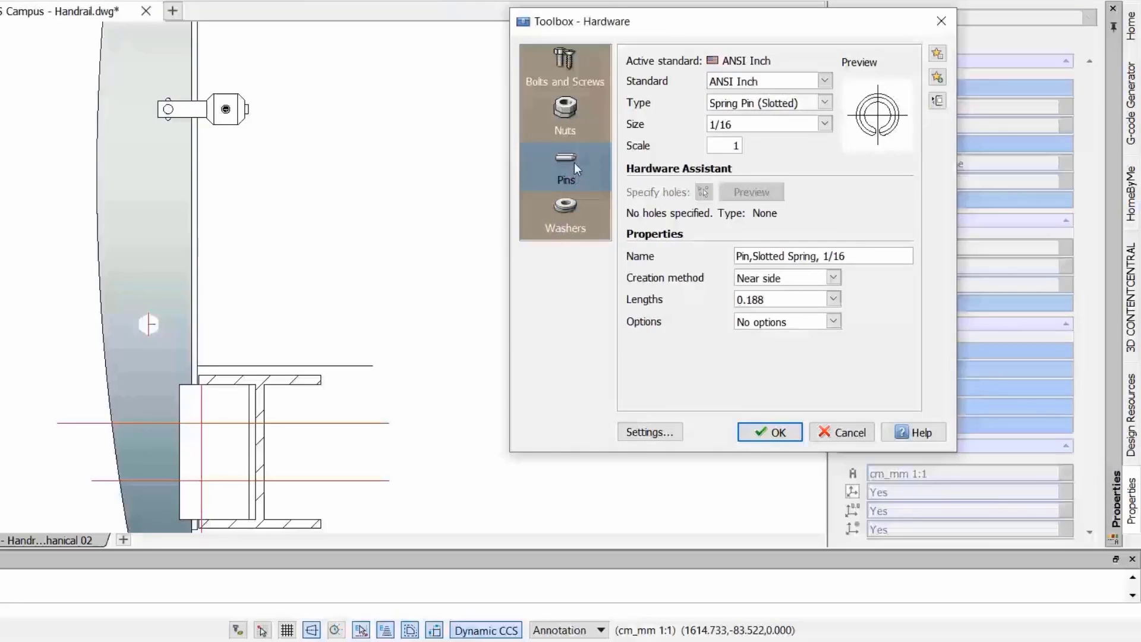
click(577, 117)
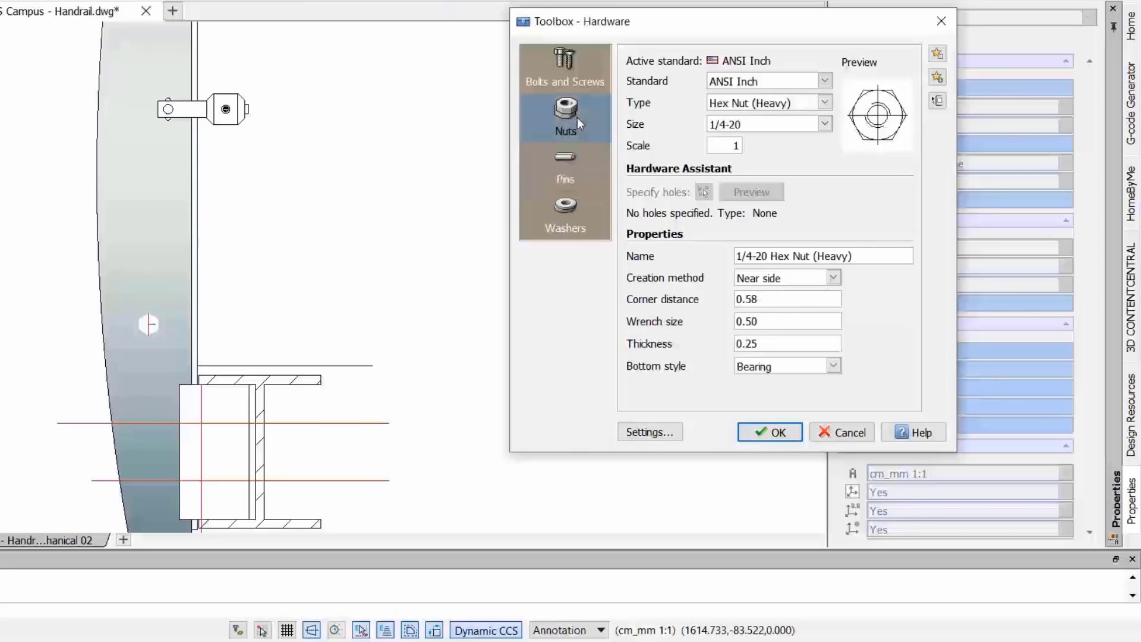
click(570, 66)
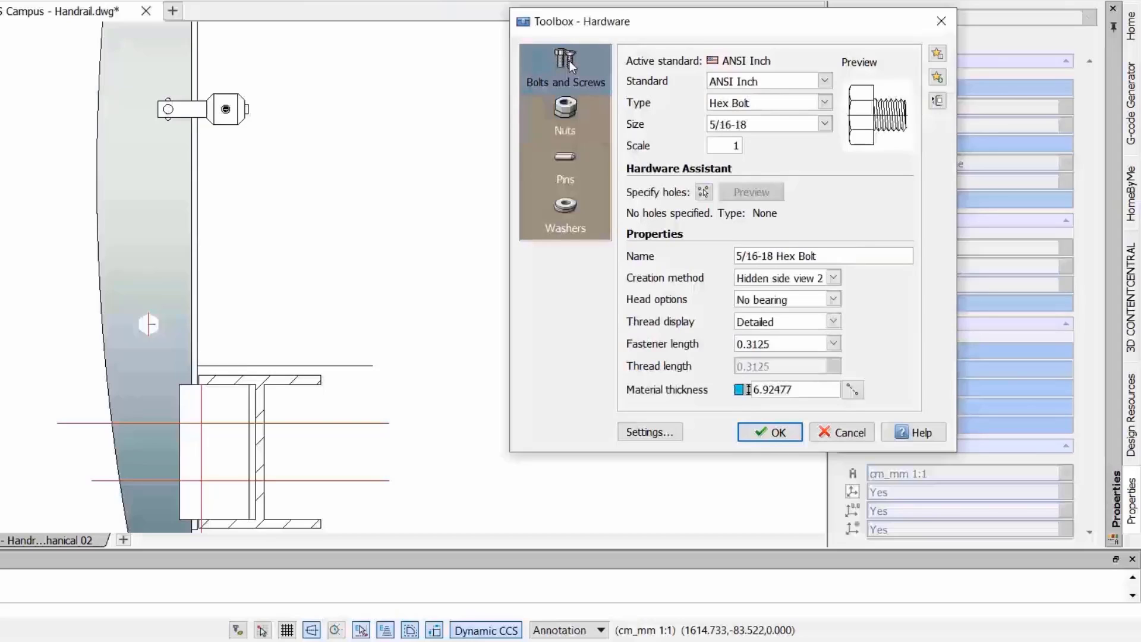
Set the screw Type to Flat Socket (82) and Size to #6-40.
click(826, 103)
key(Escape)
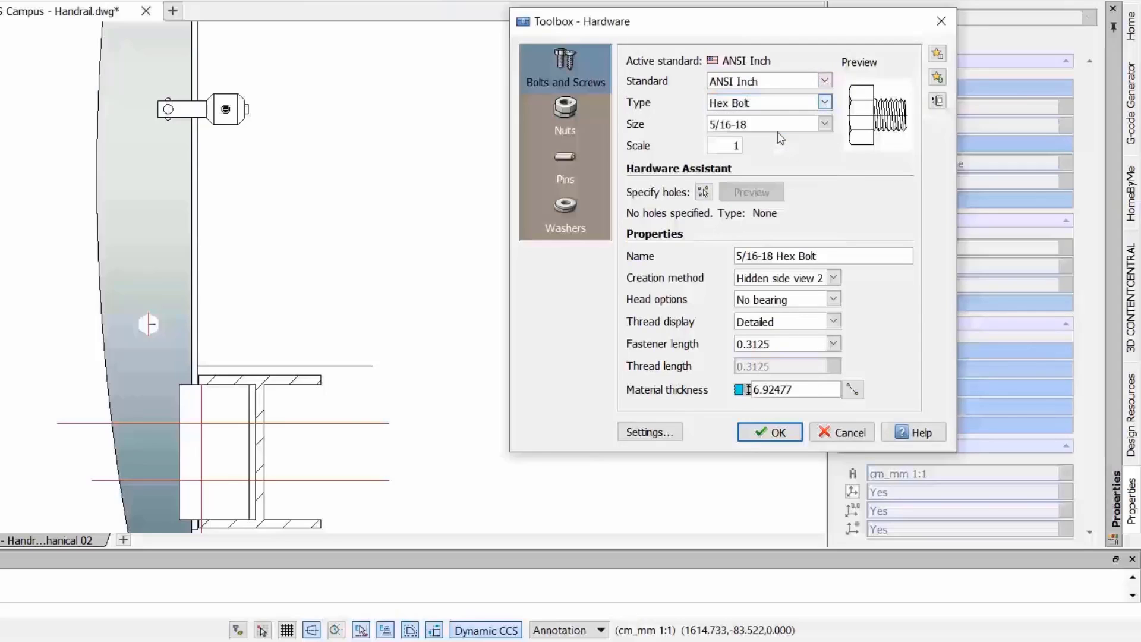
scroll(823, 110, up, 1)
click(827, 104)
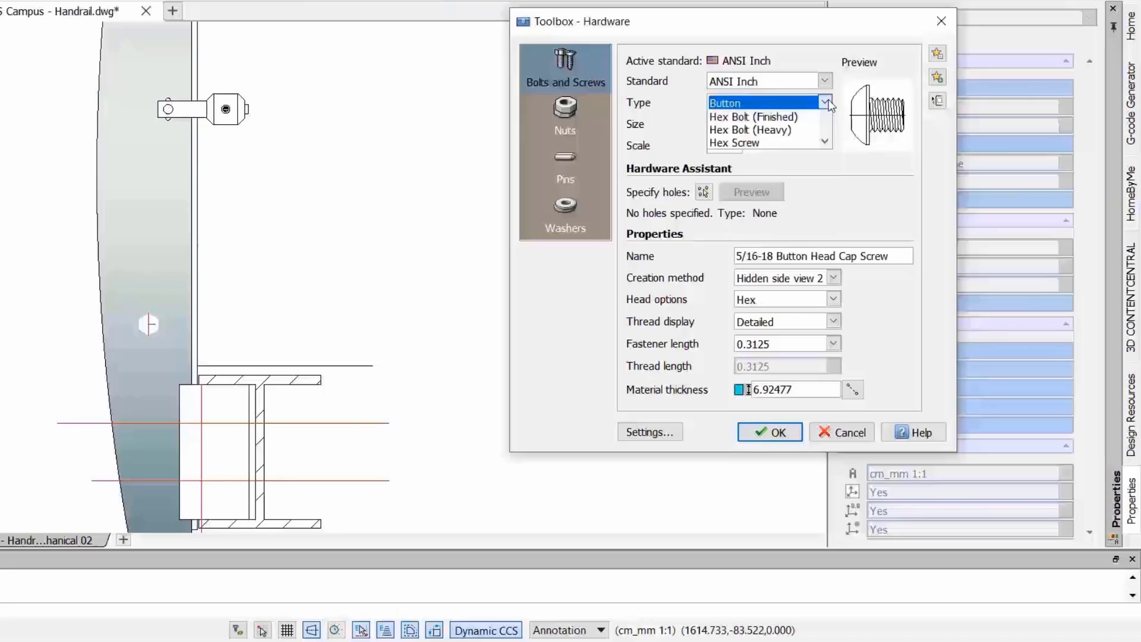
click(762, 181)
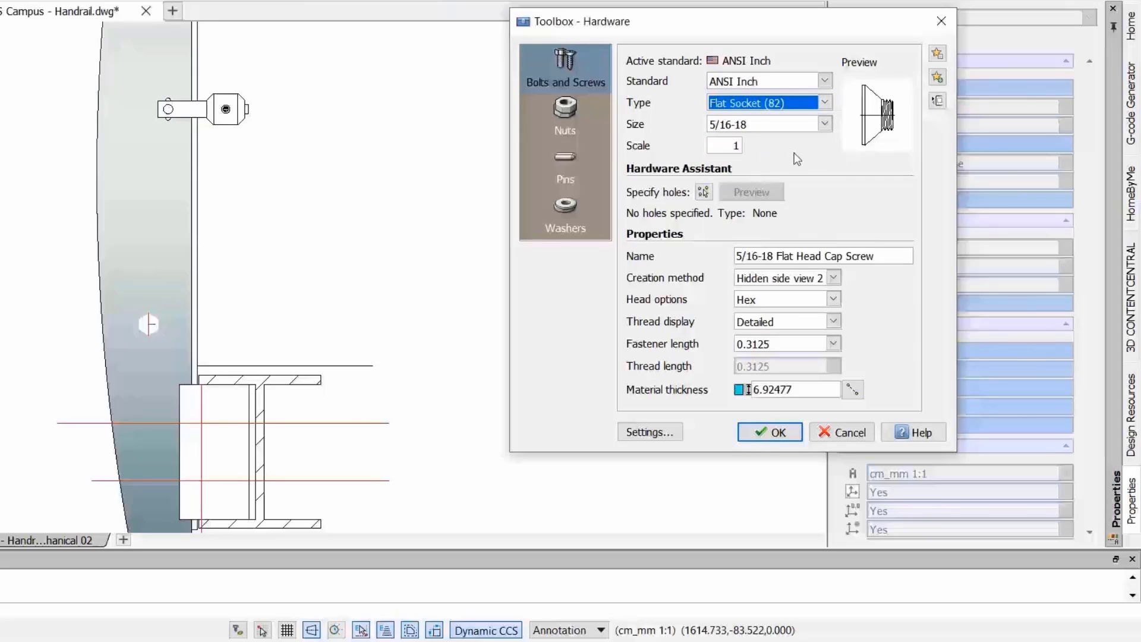
click(826, 123)
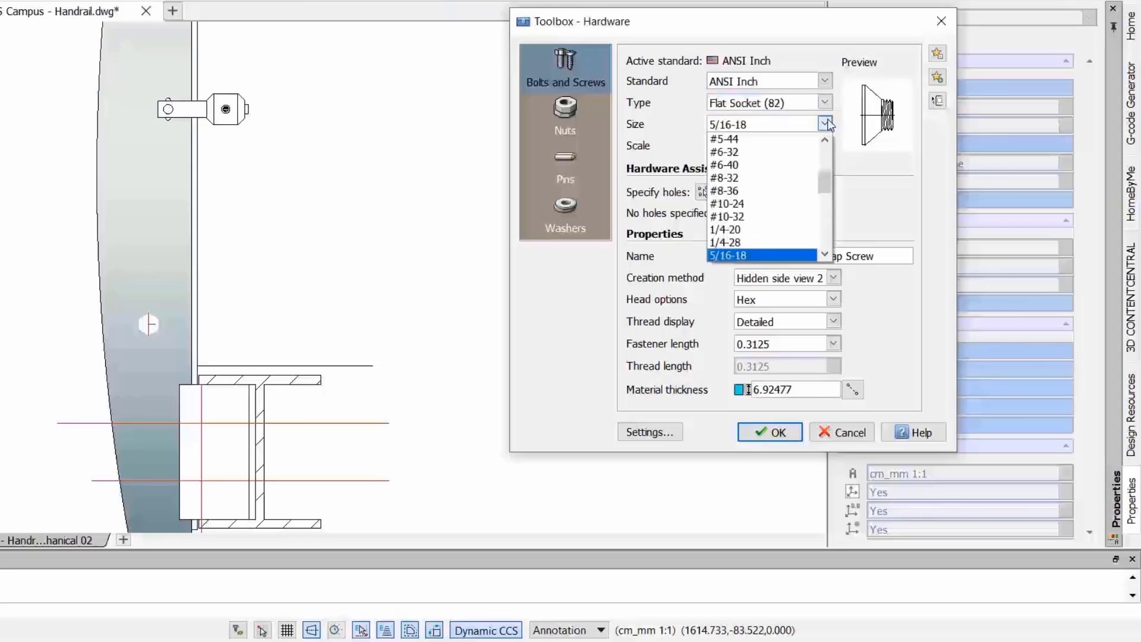
click(789, 165)
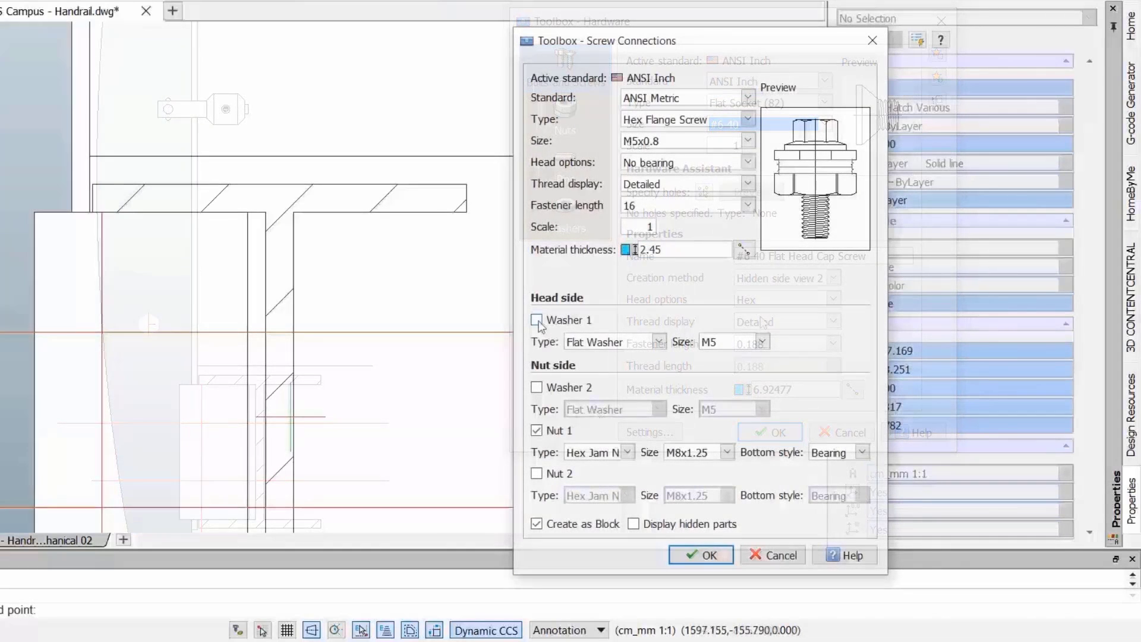
Add a head-side Flat Washer (Wide) sized M3.5 to the screw connection.
click(537, 320)
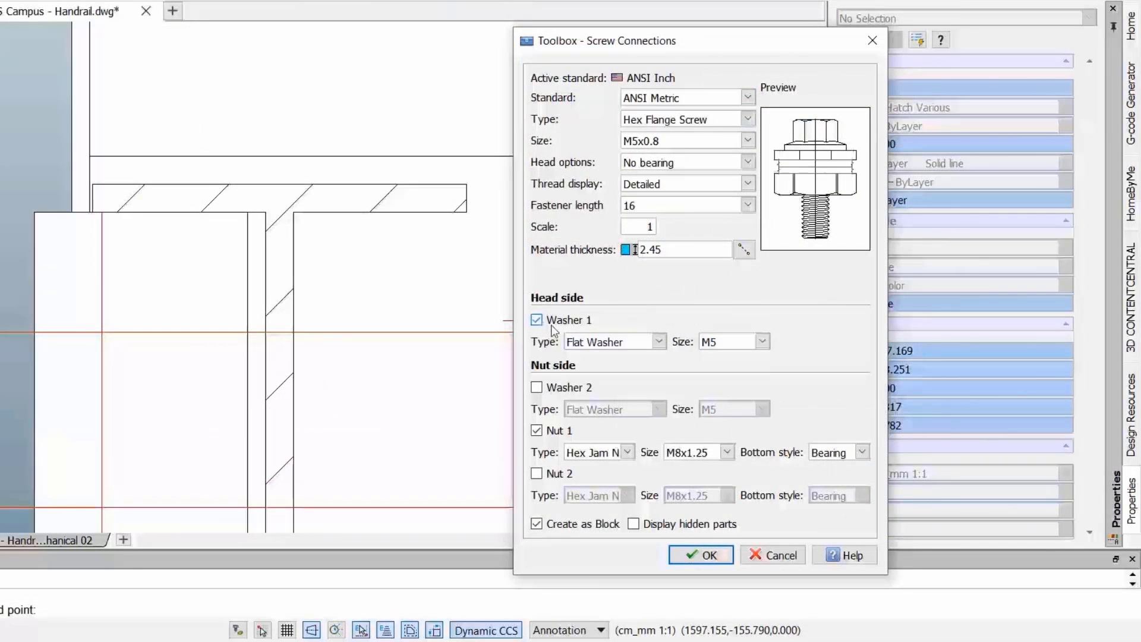
click(658, 341)
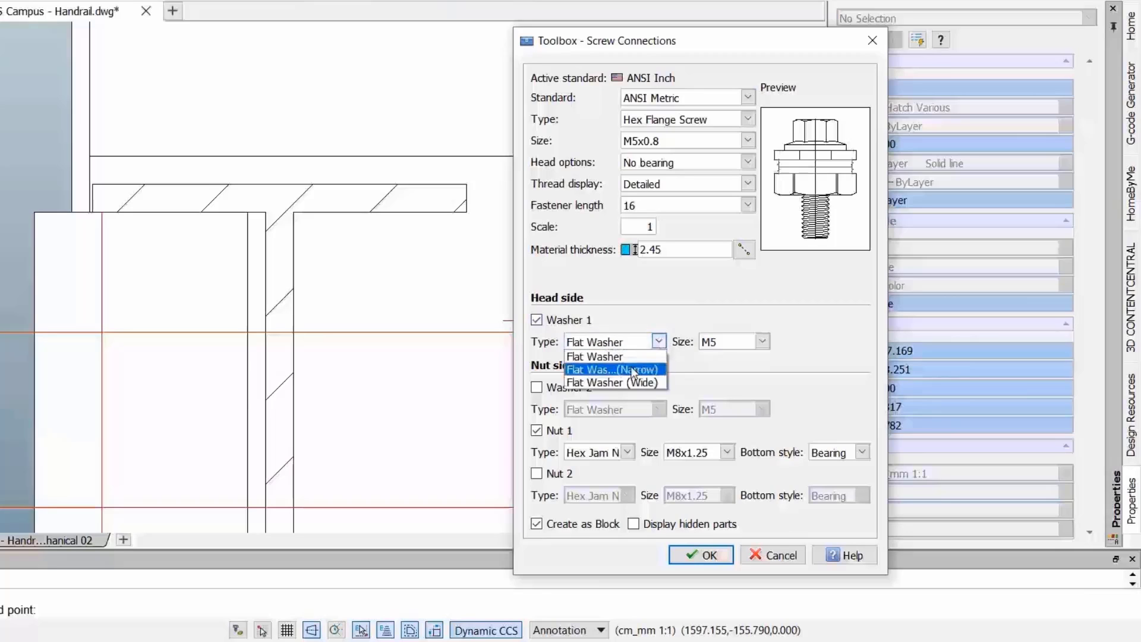
click(632, 370)
click(658, 343)
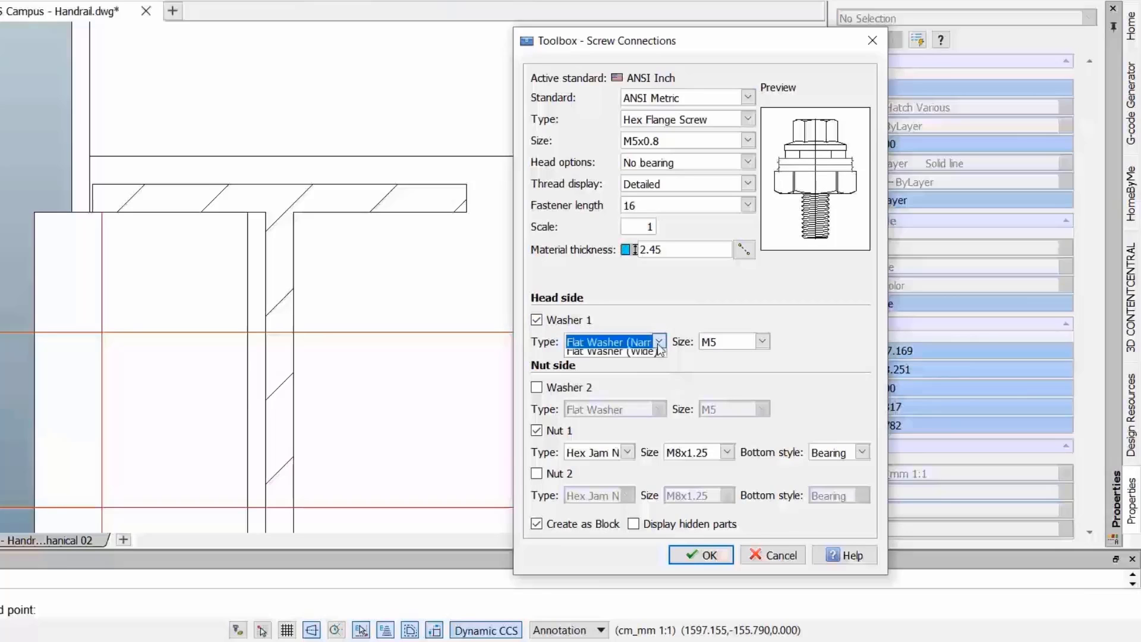
click(616, 383)
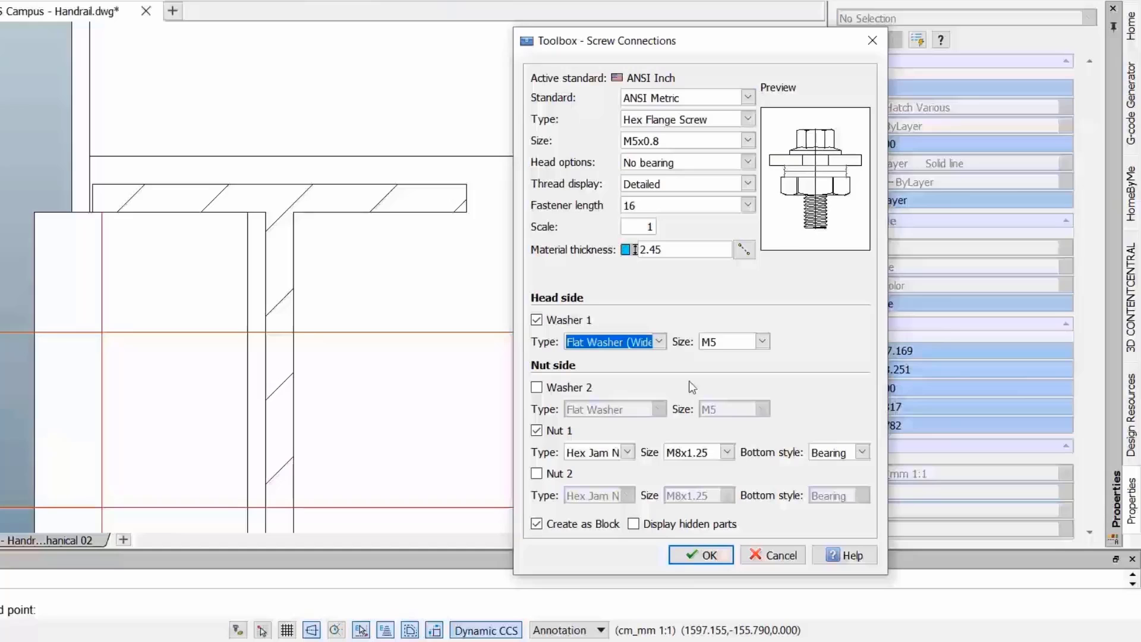
click(761, 342)
click(763, 343)
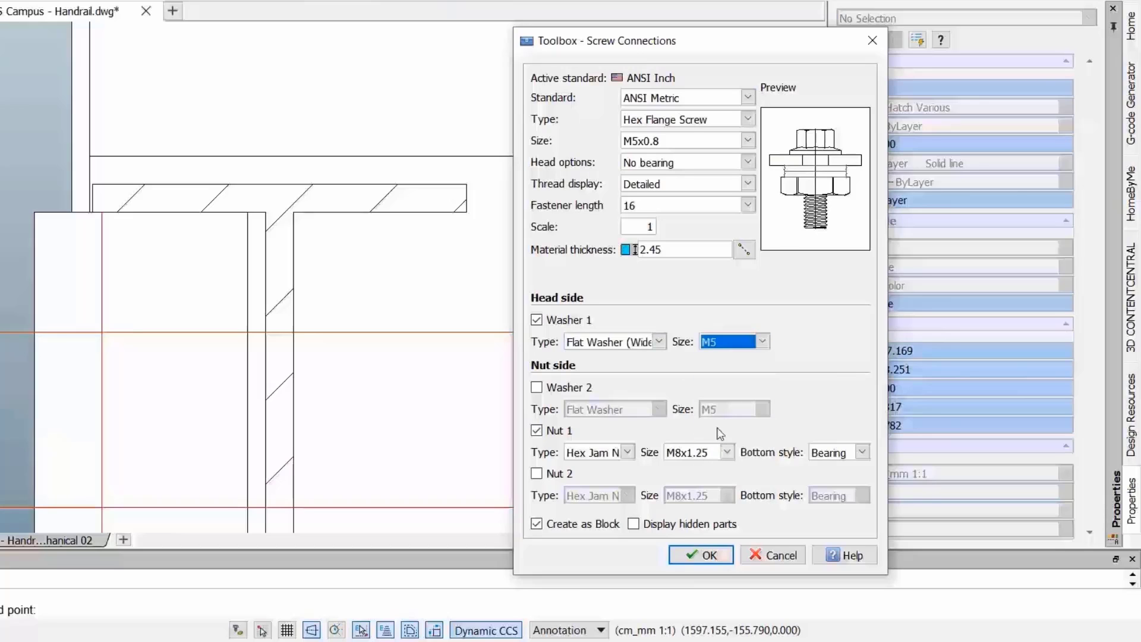
click(763, 342)
click(727, 406)
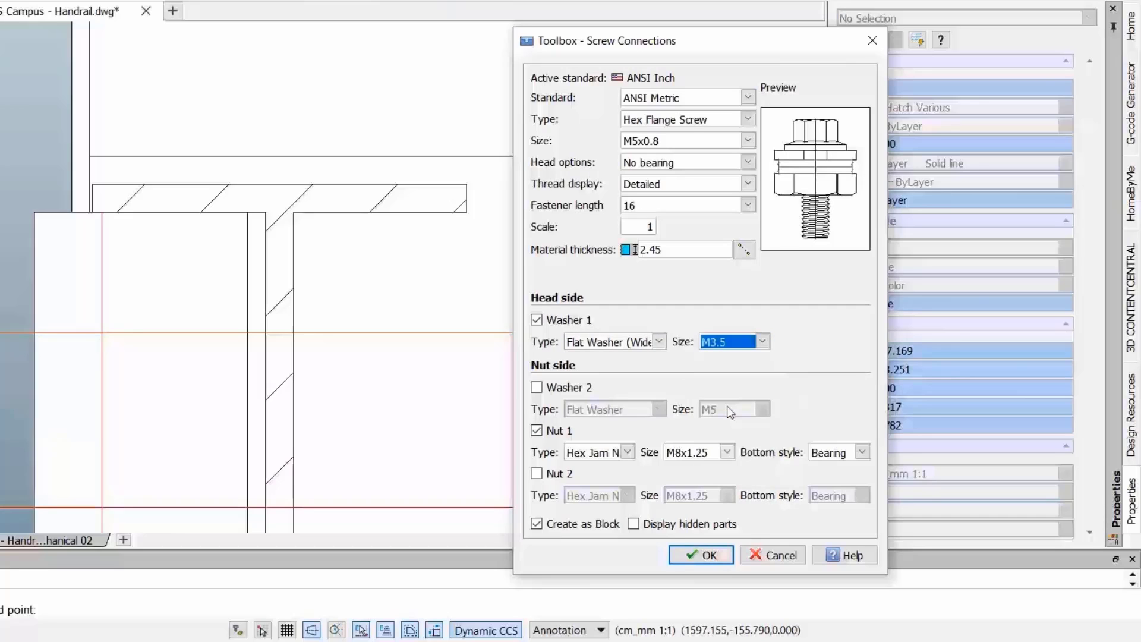
Leave the nut-side washer off, keep Nut 1 and add Nut 2.
click(537, 388)
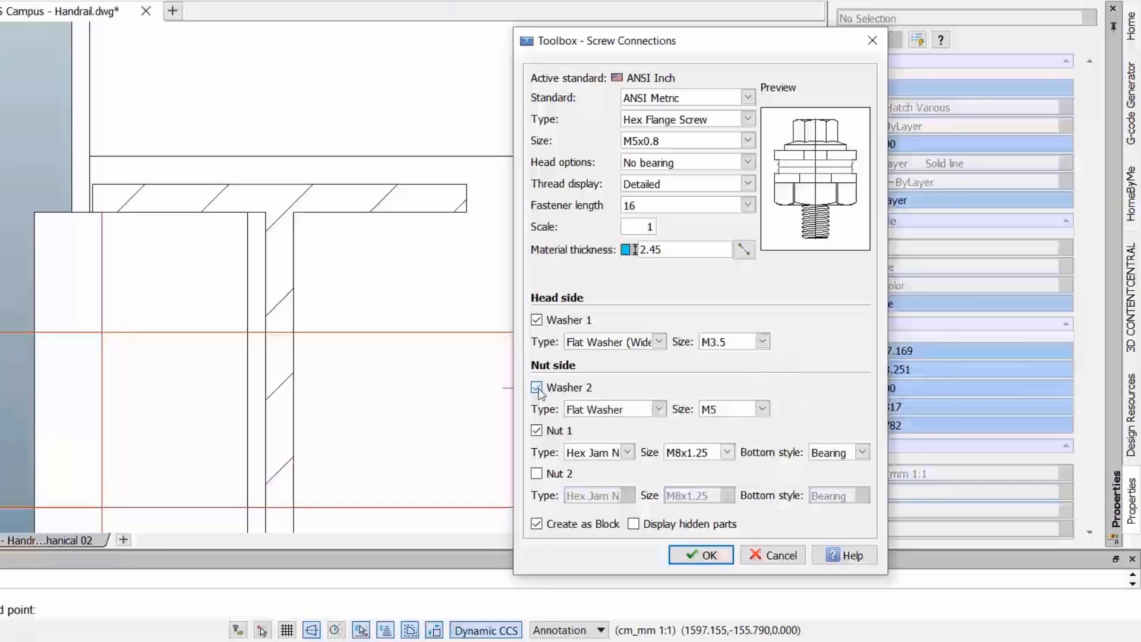
click(537, 388)
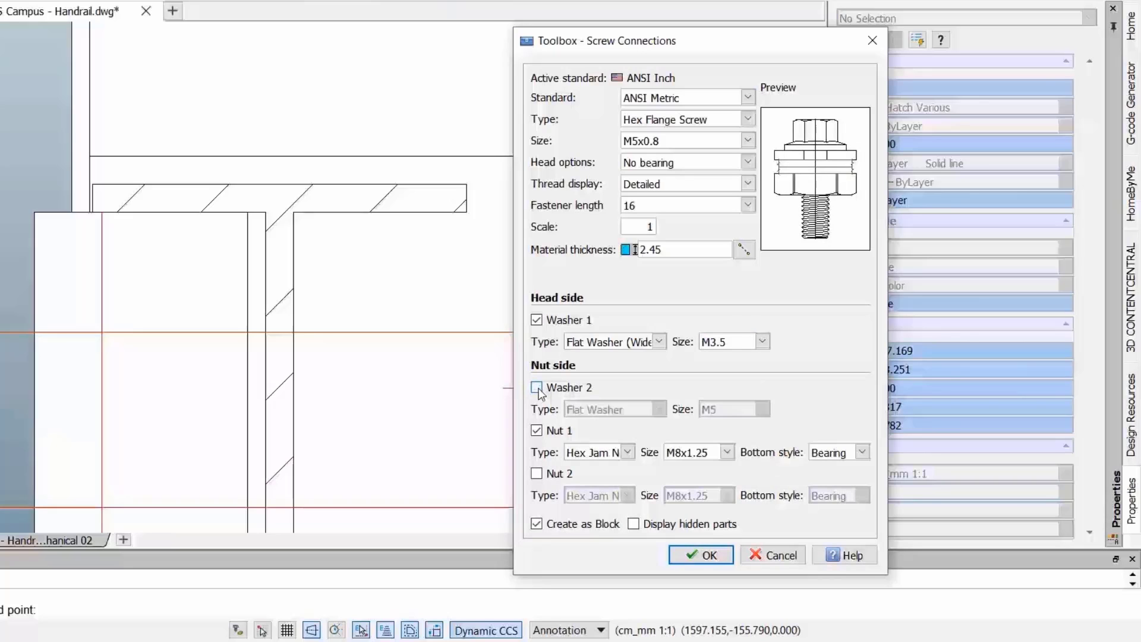
click(538, 432)
click(538, 432)
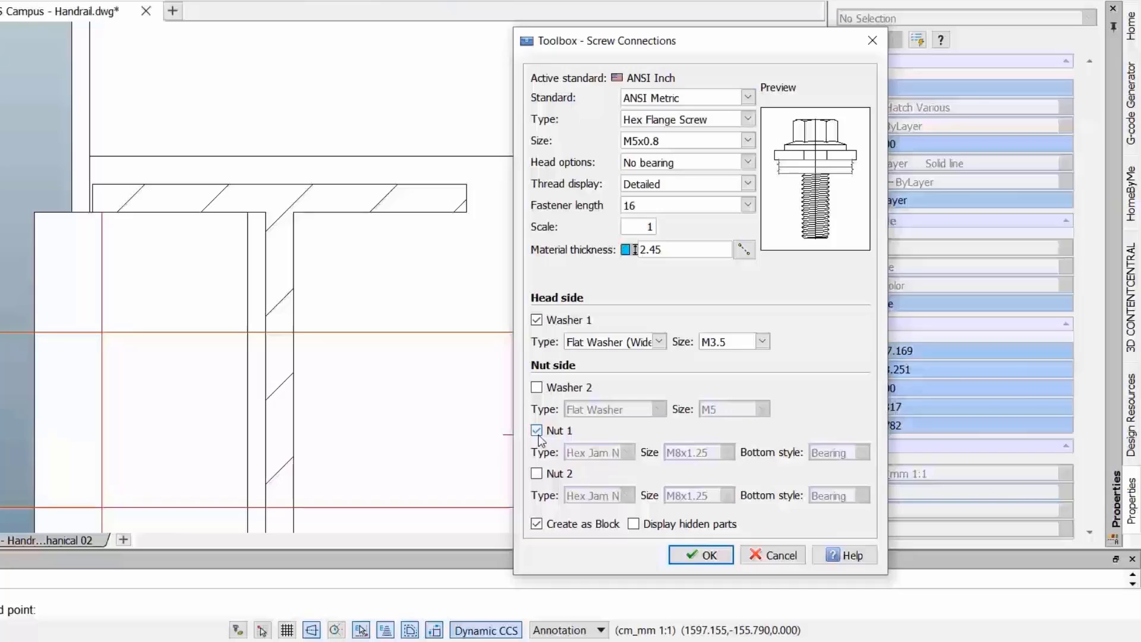
click(538, 474)
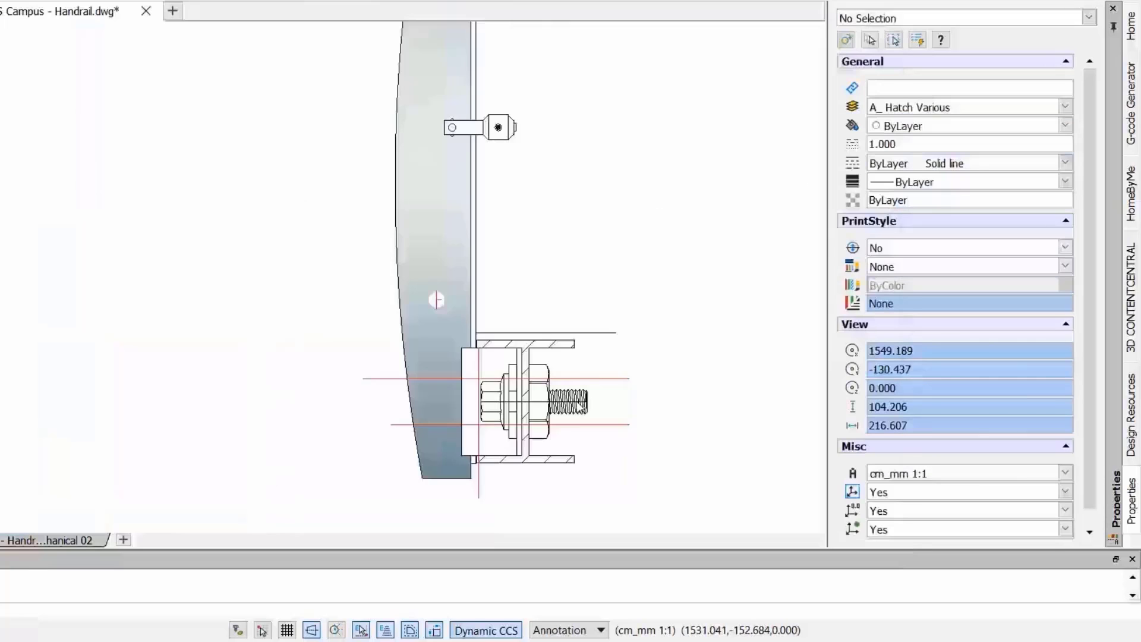